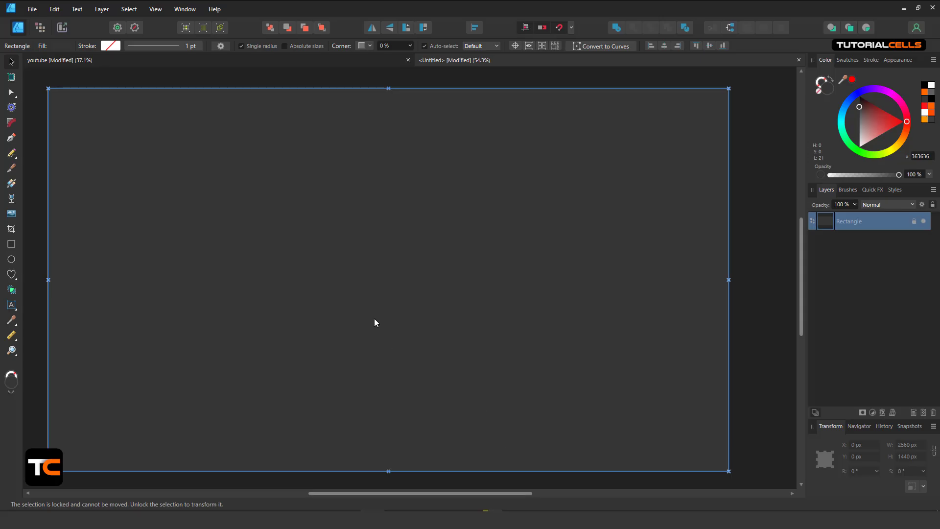
pyautogui.hscroll(-2, 375, 322)
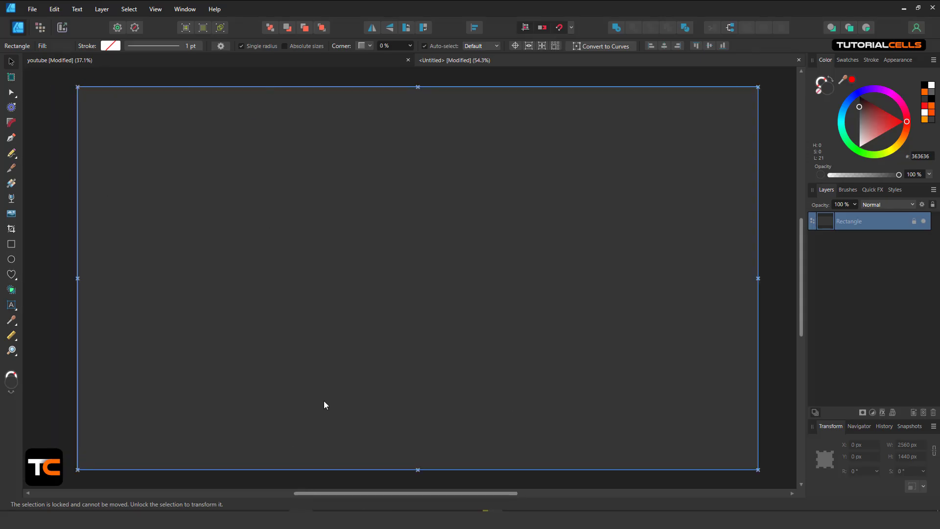
# Open the View menu to browse the canvas display options
pyautogui.click(156, 9)
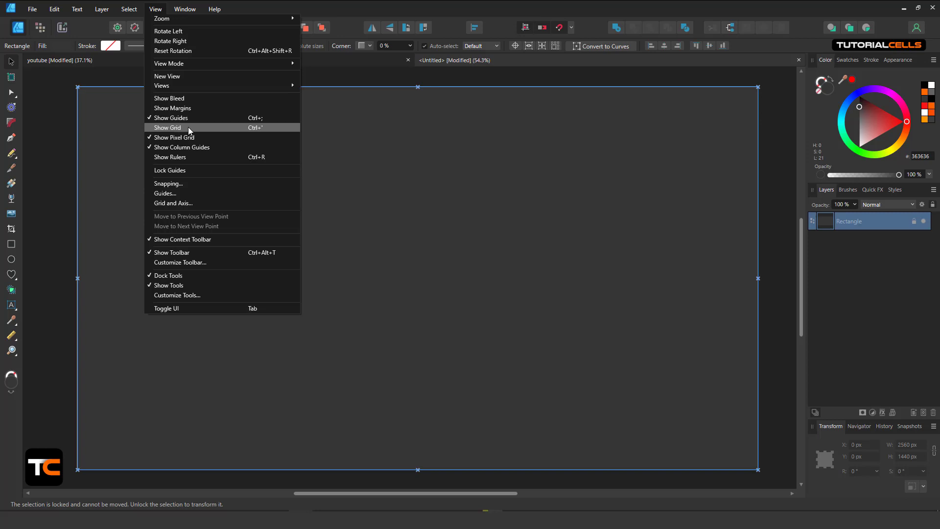
# Turn on View > Show Rulers for the YouTube canvas
pyautogui.click(188, 157)
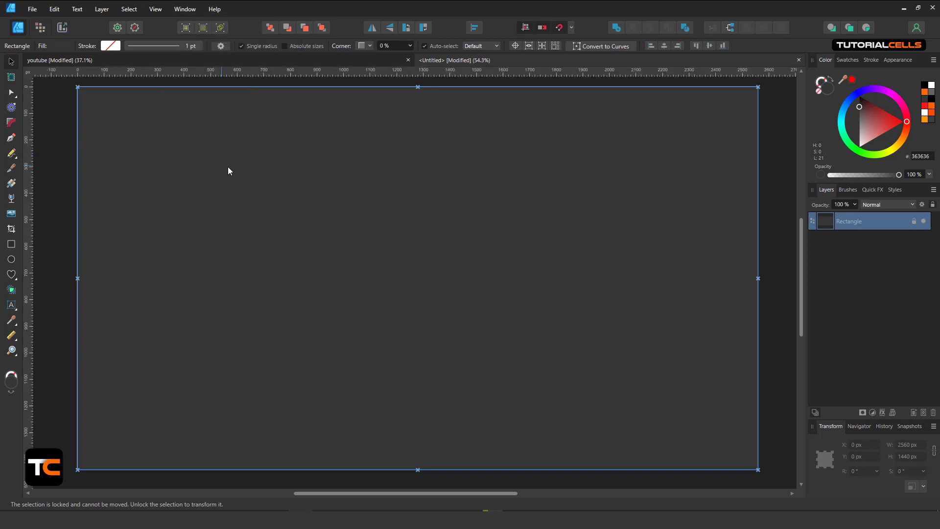
pyautogui.scroll(3, 39, 82)
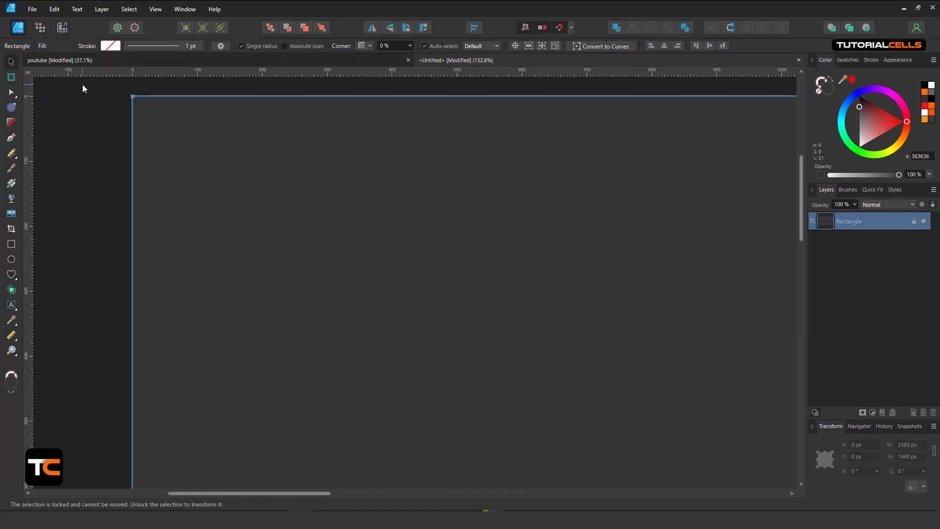
# Deselect the rectangle and set Document Setup's Document Units to Centimeters
pyautogui.click(97, 106)
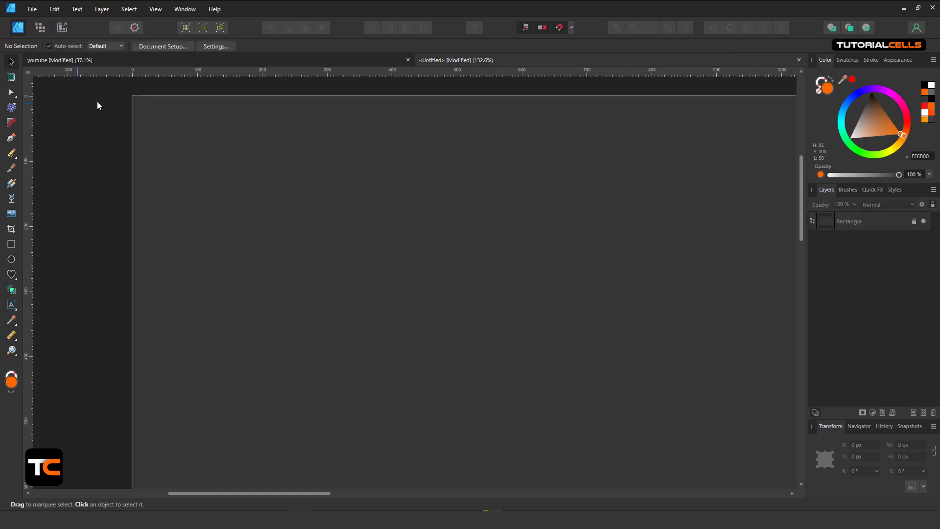
pyautogui.click(149, 47)
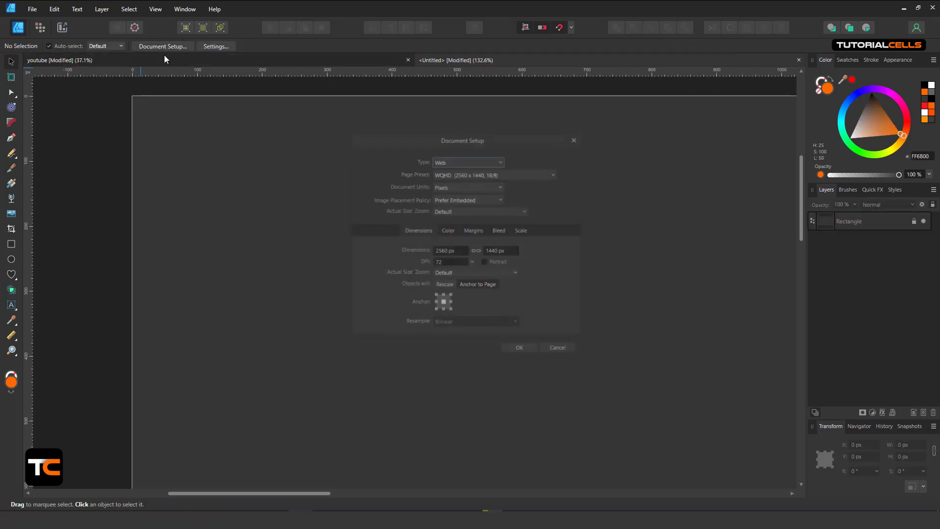
pyautogui.click(491, 185)
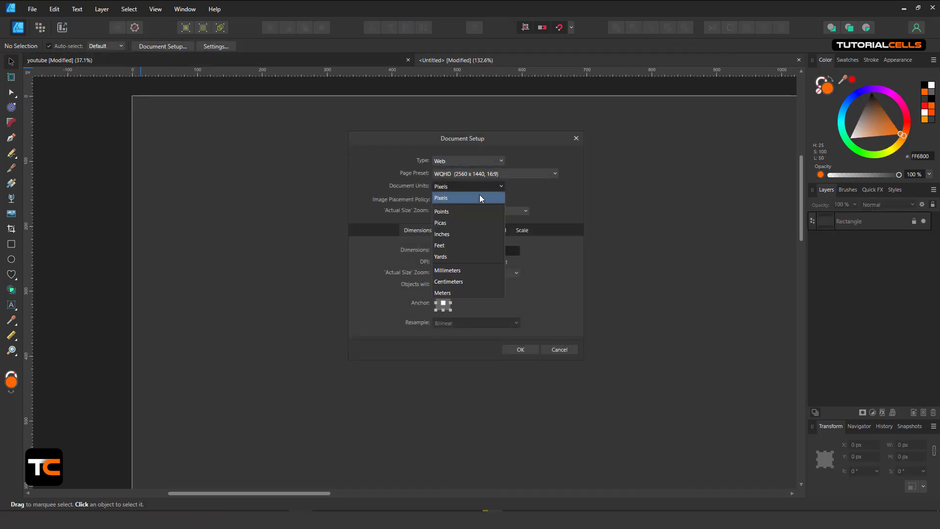
pyautogui.click(459, 282)
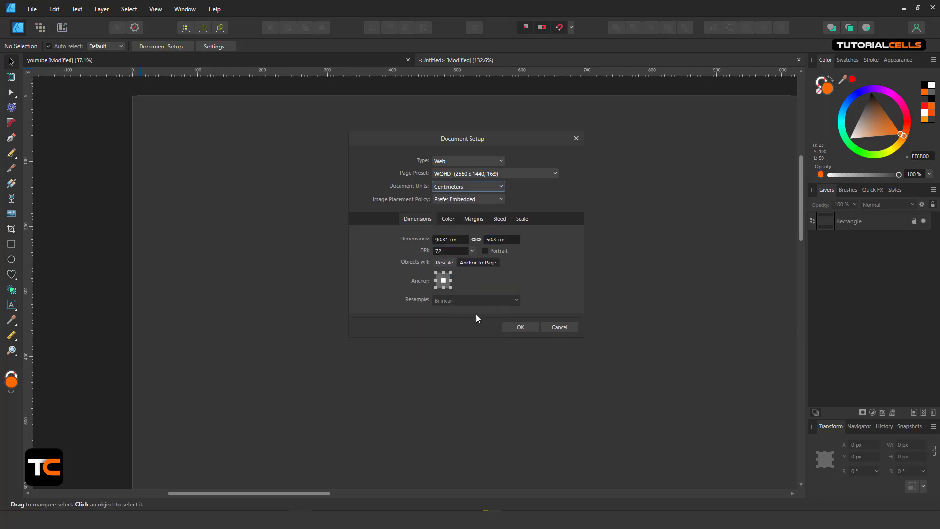
pyautogui.click(520, 327)
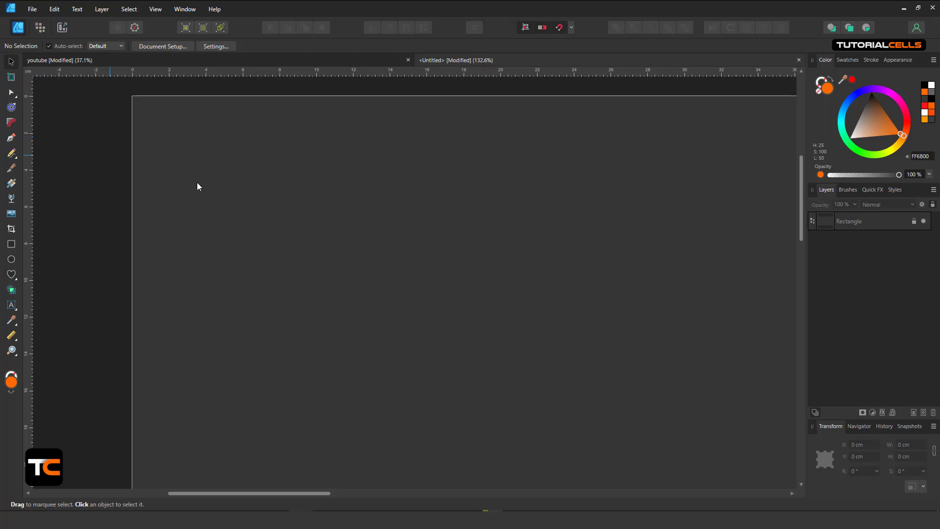
pyautogui.scroll(-2, 331, 200)
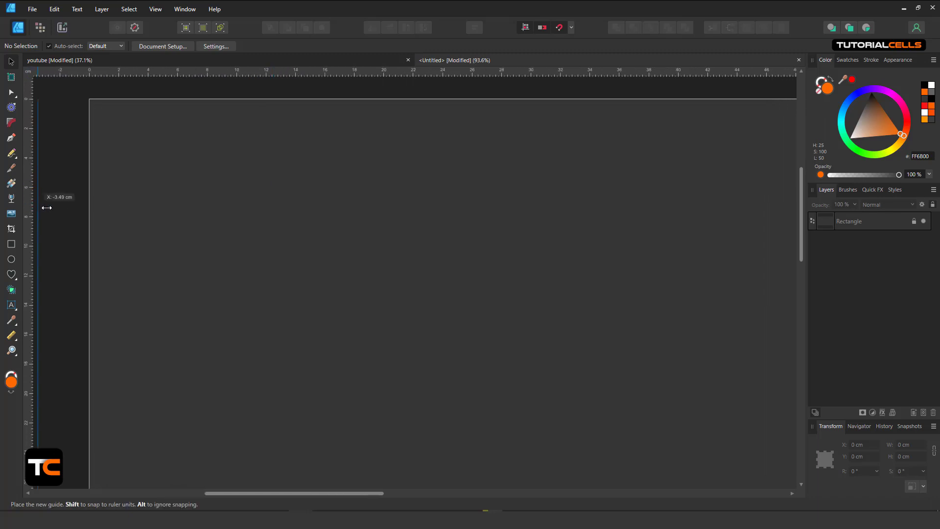
pyautogui.moveTo(29, 209); pyautogui.dragTo(228, 210)
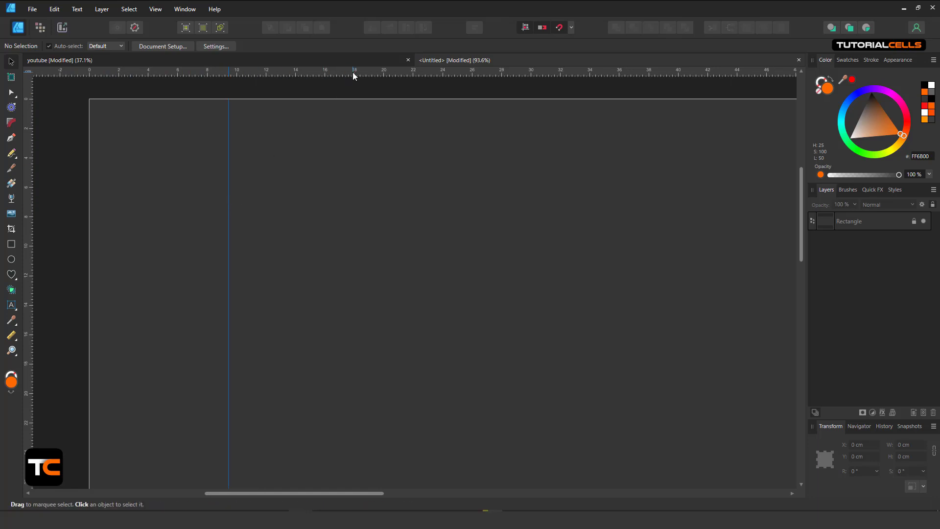
pyautogui.scroll(-4, 283, 253)
pyautogui.moveTo(353, 72)
pyautogui.mouseDown()
pyautogui.moveTo(351, 216)
pyautogui.moveTo(285, 161)
pyautogui.mouseUp()
pyautogui.moveTo(27, 189); pyautogui.dragTo(360, 196)
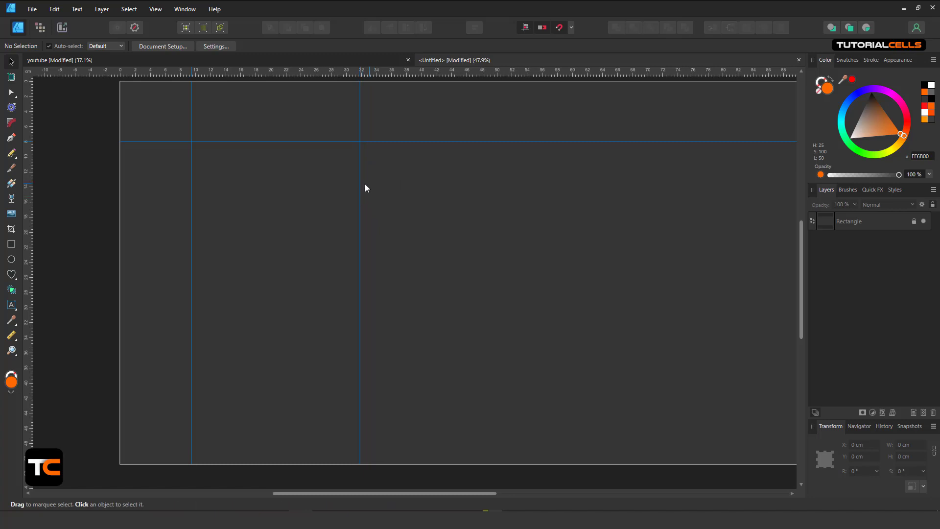
pyautogui.moveTo(360, 190); pyautogui.dragTo(18, 197)
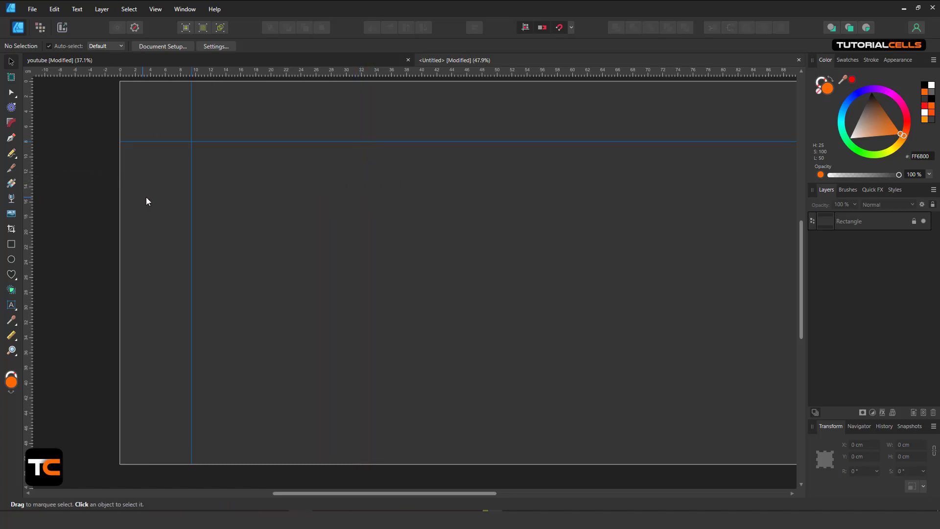
pyautogui.moveTo(190, 203); pyautogui.dragTo(20, 193)
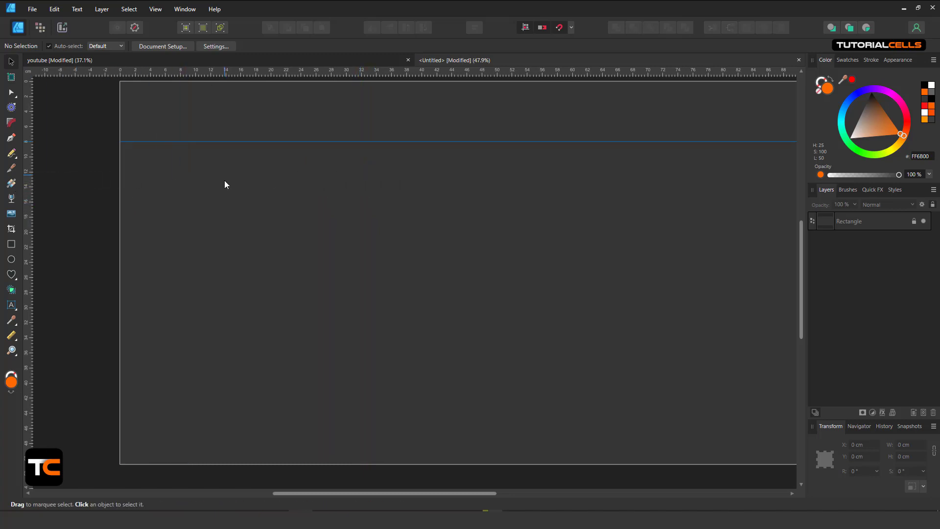
pyautogui.scroll(3, 235, 220)
pyautogui.moveTo(249, 252); pyautogui.dragTo(279, 72)
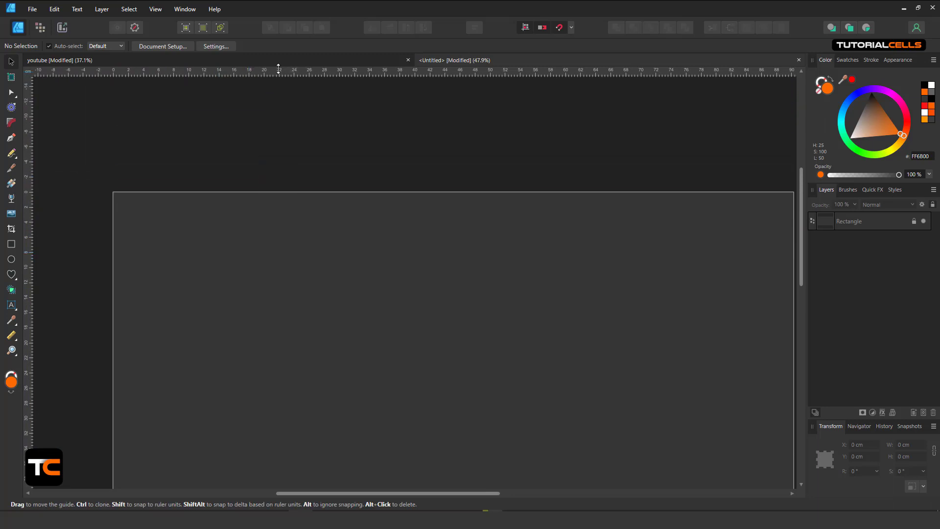
pyautogui.scroll(-1, 348, 303)
pyautogui.scroll(-2, 361, 257)
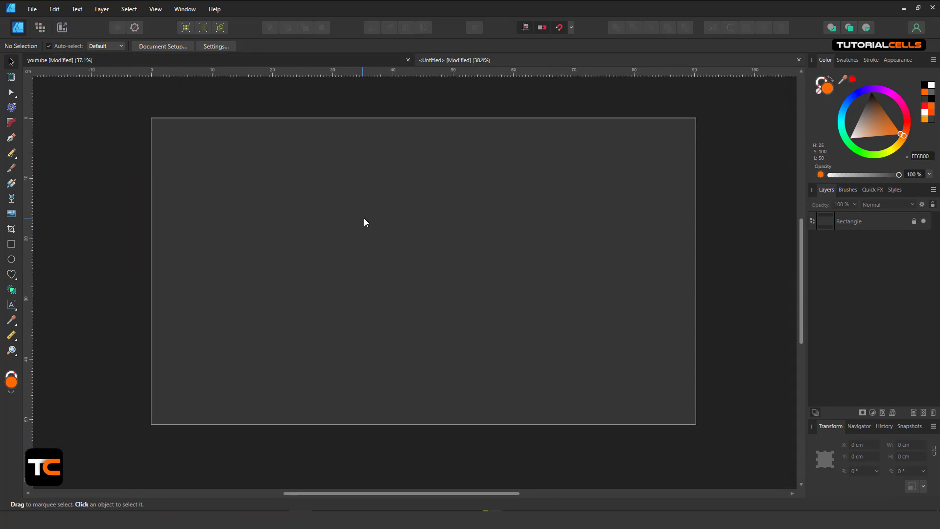
# In the Guides dialog, add one horizontal guide at 25.4 cm, then close it
pyautogui.click(152, 12)
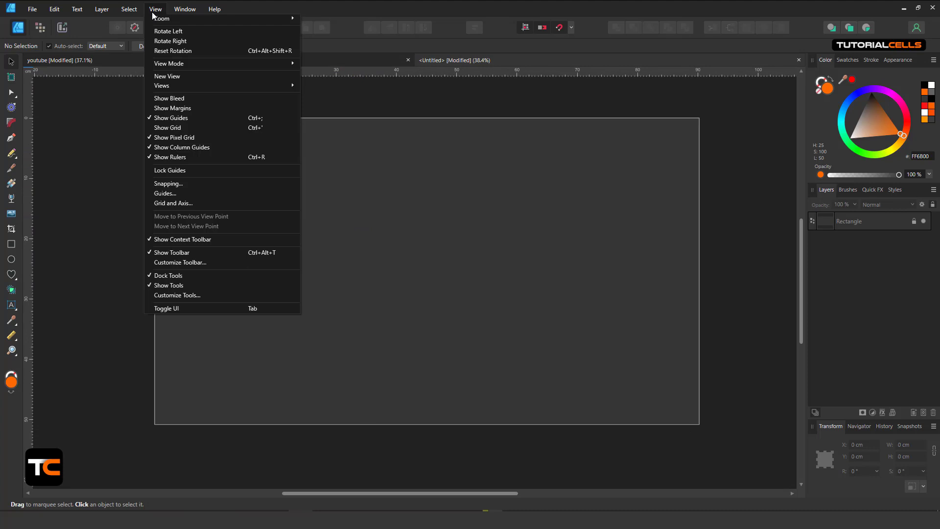
pyautogui.click(197, 193)
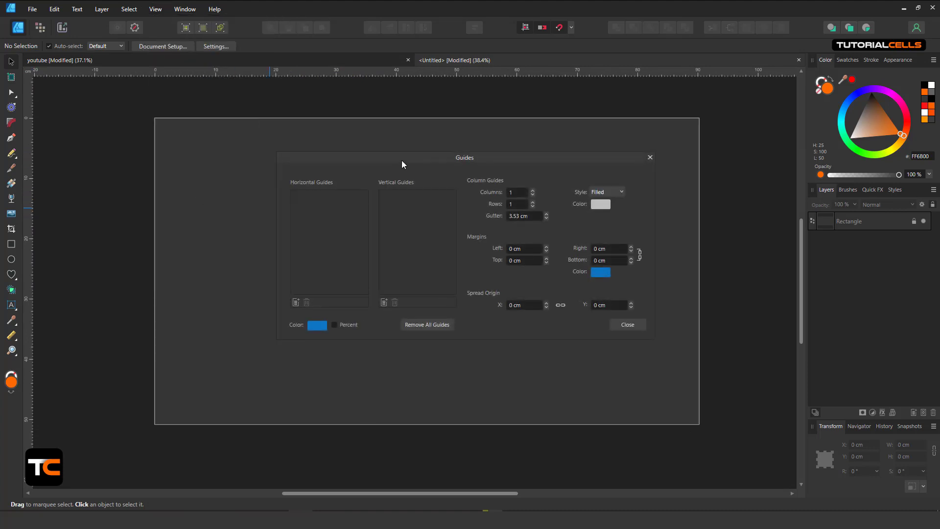
pyautogui.moveTo(402, 163); pyautogui.dragTo(506, 193)
pyautogui.moveTo(308, 221)
pyautogui.mouseDown()
pyautogui.moveTo(194, 230)
pyautogui.moveTo(220, 220)
pyautogui.mouseUp()
pyautogui.scroll(-2, 210, 222)
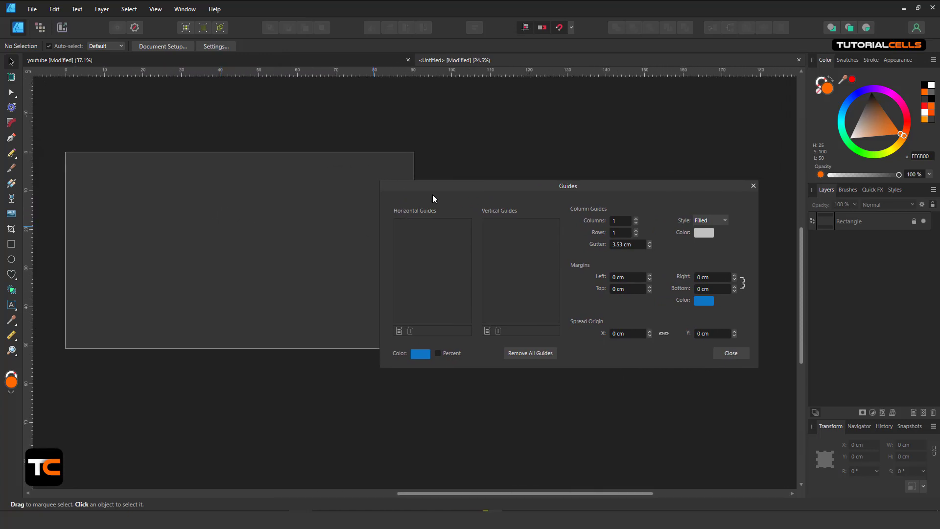
pyautogui.moveTo(441, 191); pyautogui.dragTo(483, 171)
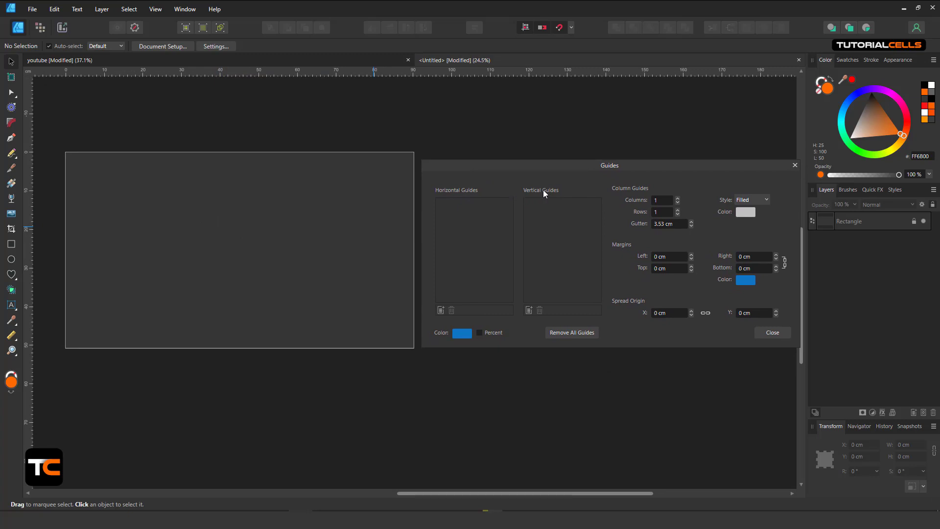
pyautogui.click(441, 311)
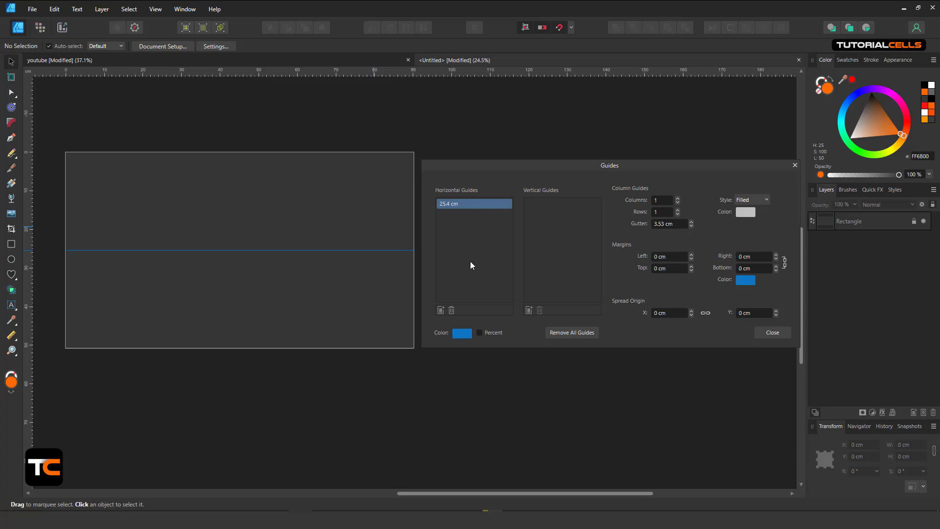
pyautogui.click(769, 333)
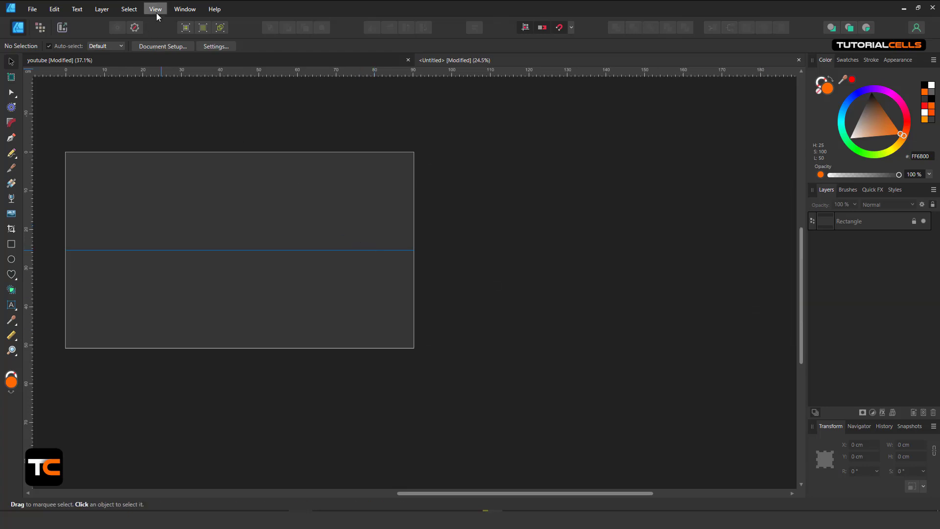
# Set Document Units back to Pixels and drag the horizontal guide onto the ruler
pyautogui.click(157, 46)
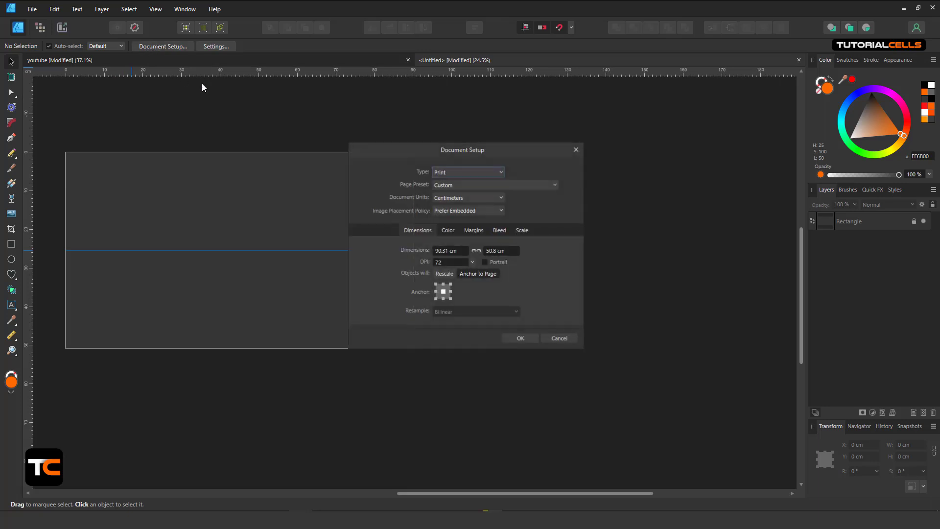
pyautogui.click(477, 197)
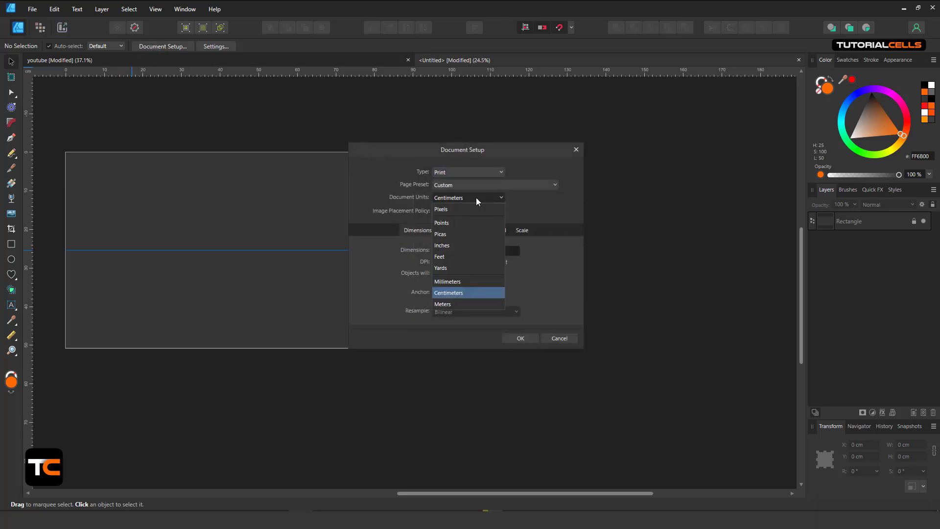
pyautogui.click(462, 208)
pyautogui.click(520, 361)
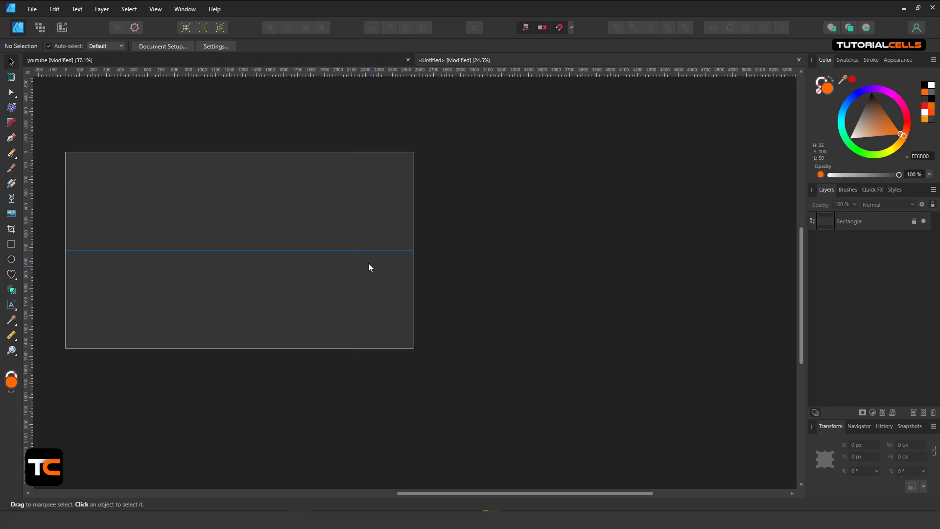
pyautogui.moveTo(365, 251); pyautogui.dragTo(370, 73)
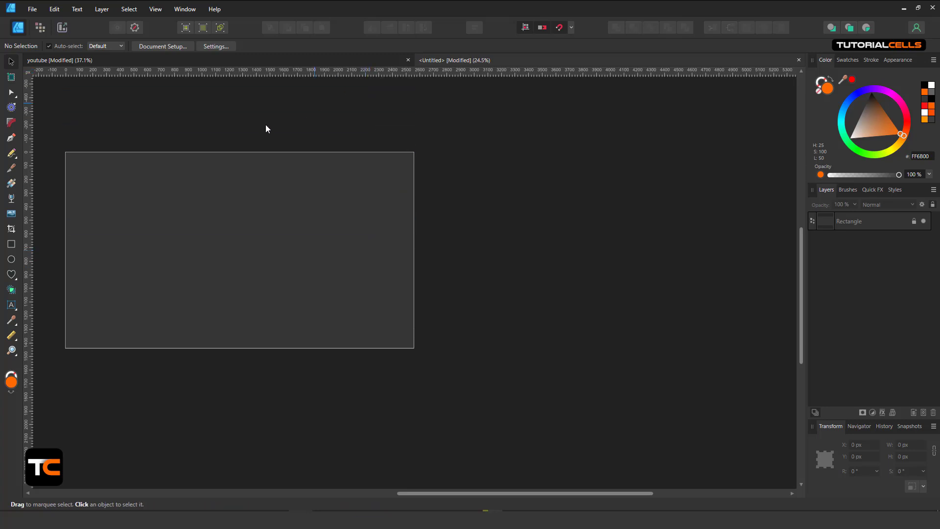
pyautogui.scroll(2, 178, 195)
pyautogui.scroll(-2, 204, 196)
# Open the Guides dialog, move it off the artboard, and add a horizontal guide
pyautogui.click(147, 10)
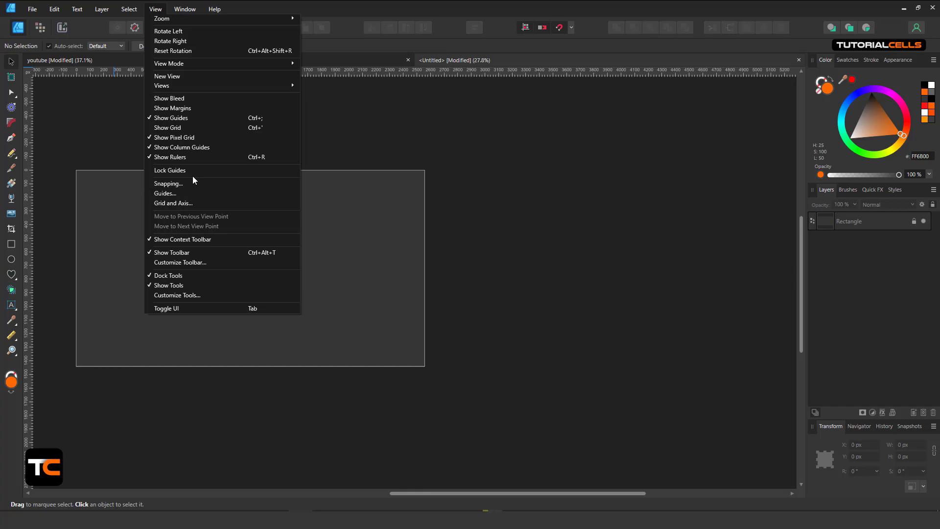
pyautogui.click(193, 194)
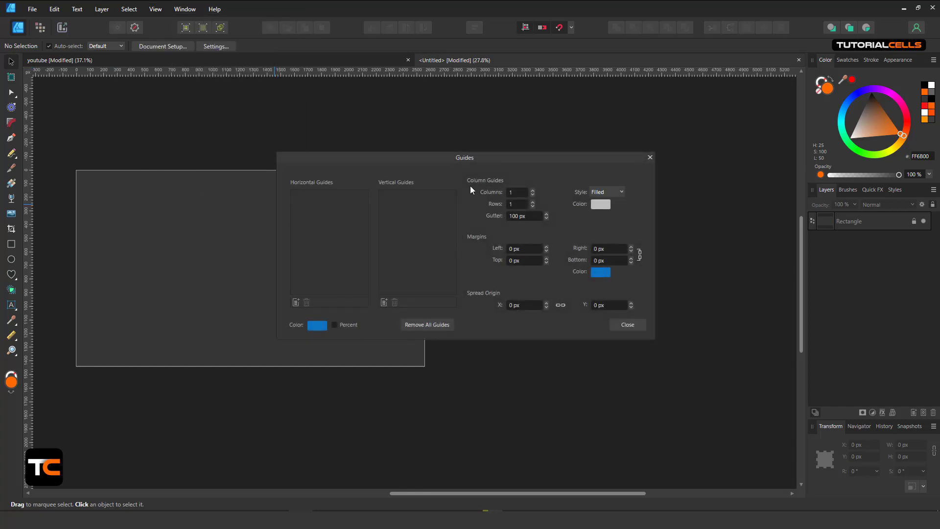
pyautogui.moveTo(465, 156); pyautogui.dragTo(626, 171)
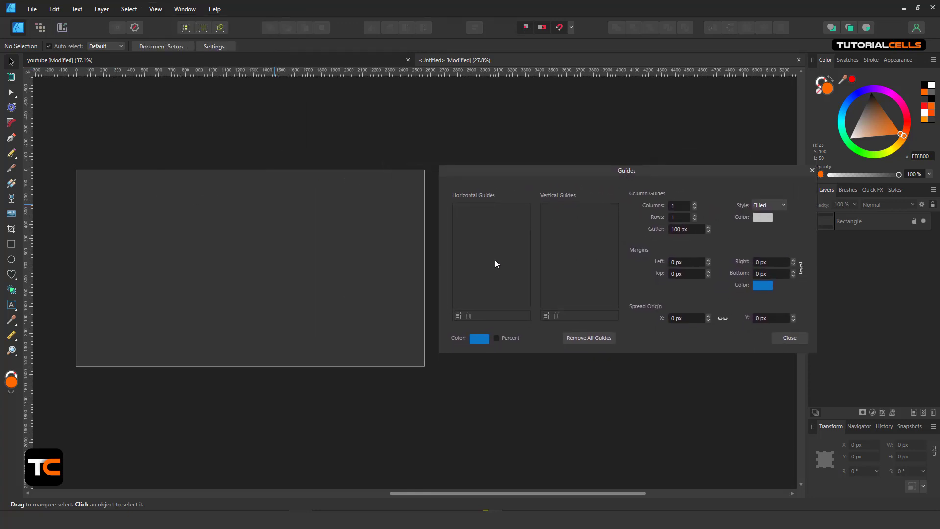
pyautogui.click(458, 316)
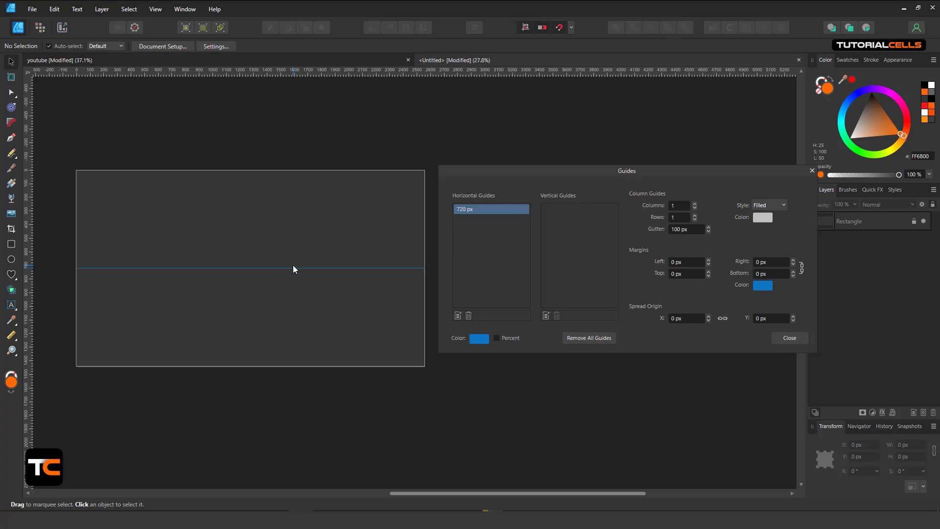
# Edit the guide's position to 40 px, then drag it down to 547 px
pyautogui.doubleClick(469, 210)
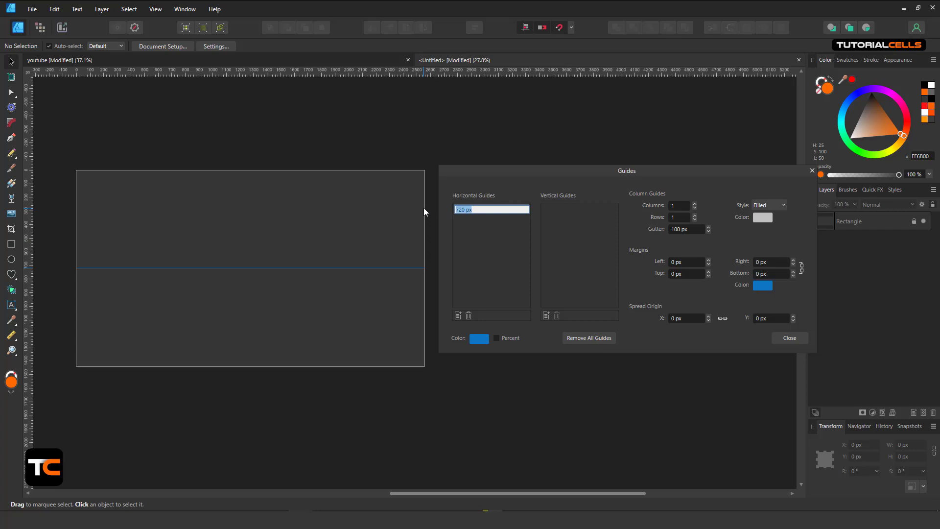
pyautogui.write('50')
pyautogui.write('%')
pyautogui.press('Return')
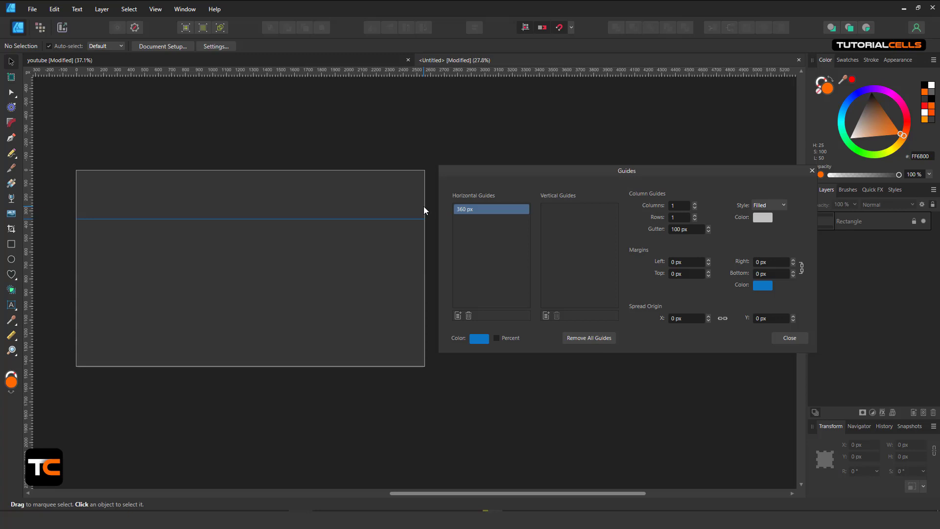
pyautogui.doubleClick(463, 211)
pyautogui.write('0')
pyautogui.press('Return')
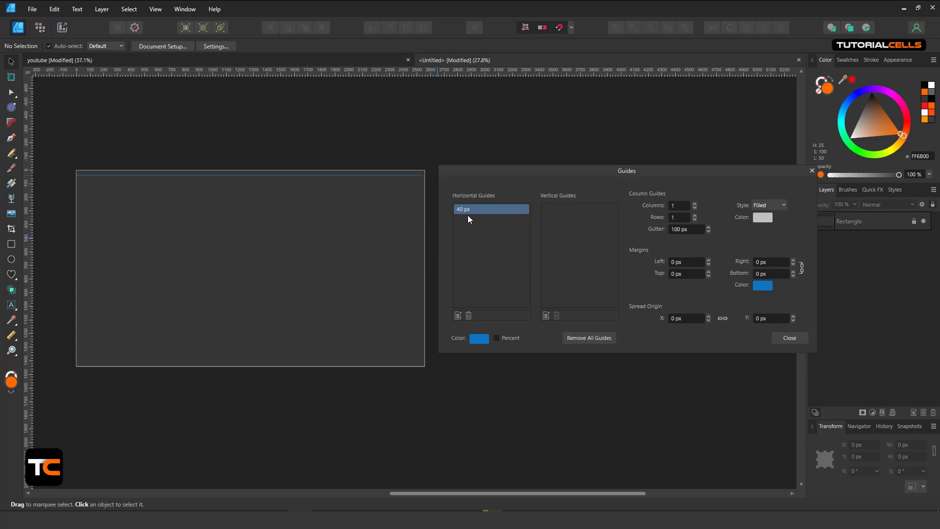
pyautogui.moveTo(386, 174); pyautogui.dragTo(380, 244)
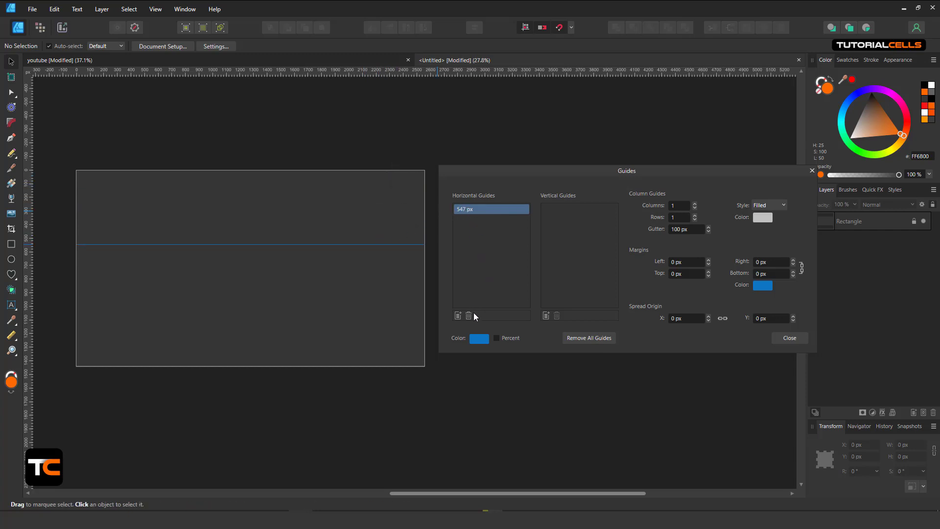
# Switch guide positions to Percent, set the guide to 50%, and add one at 25%
pyautogui.click(497, 338)
pyautogui.doubleClick(467, 211)
pyautogui.write('50')
pyautogui.press('Return')
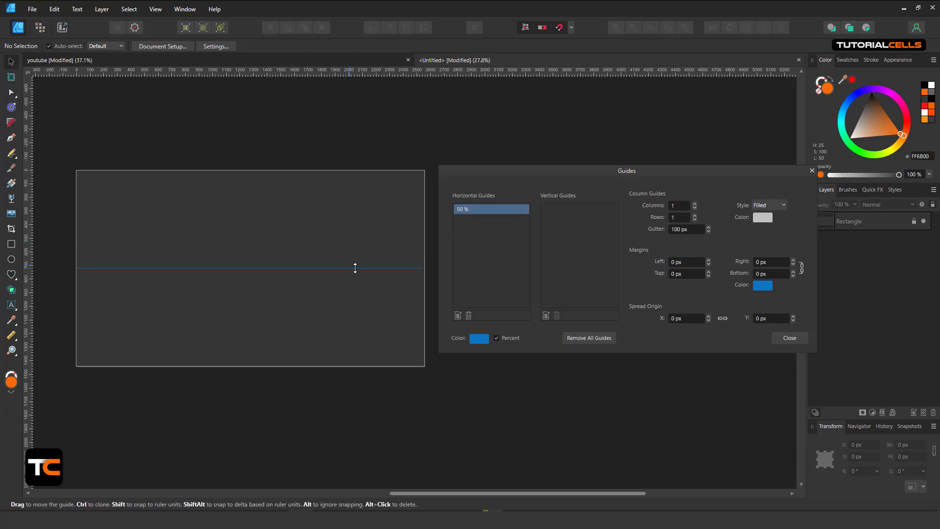
pyautogui.click(457, 315)
pyautogui.doubleClick(465, 222)
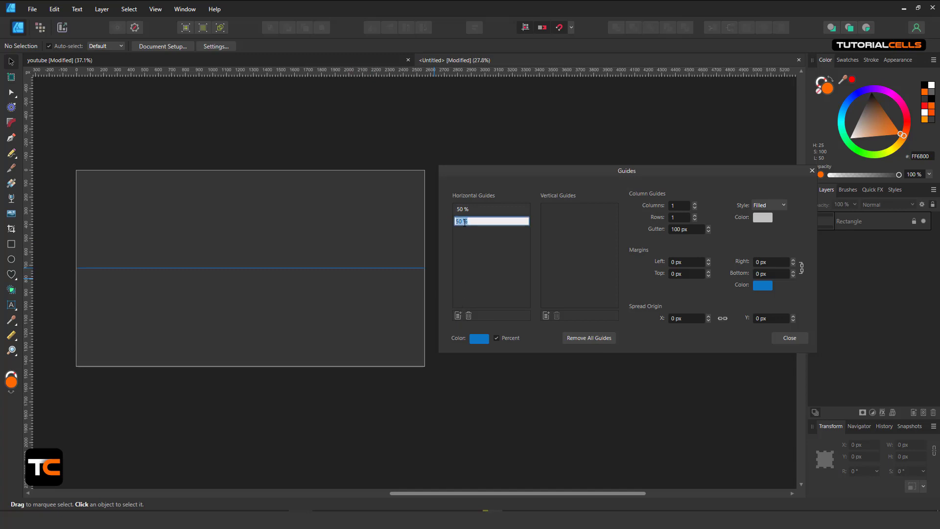
pyautogui.write('25')
pyautogui.press('Return')
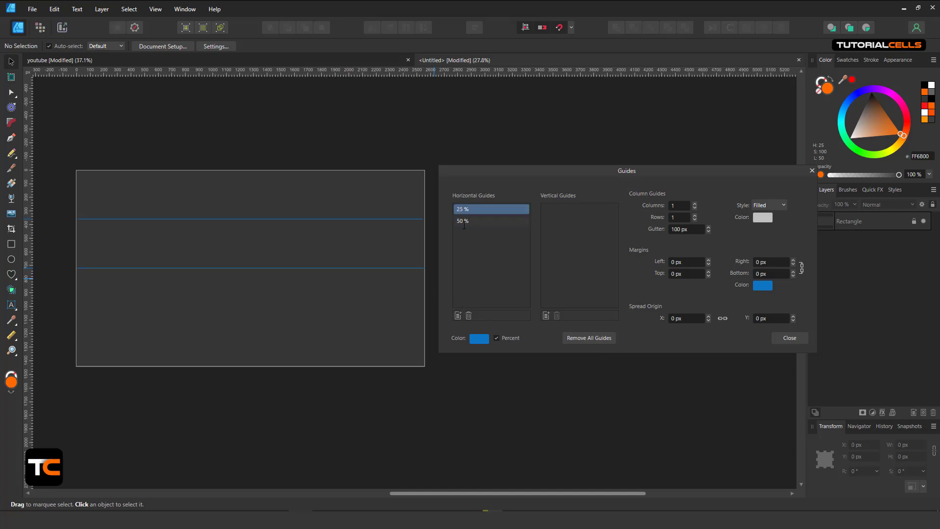
# Add a third horizontal guide at 75% and a vertical guide at 50%
pyautogui.click(458, 314)
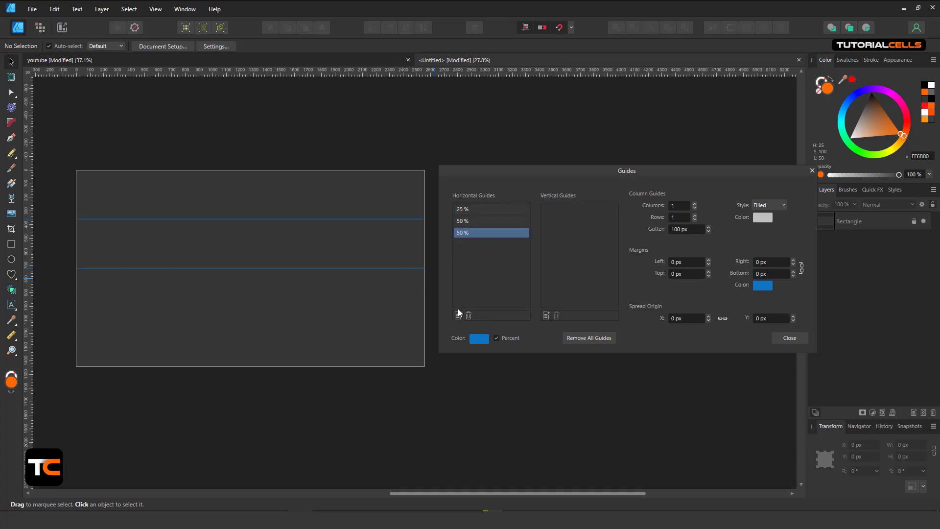
pyautogui.doubleClick(461, 233)
pyautogui.write('75')
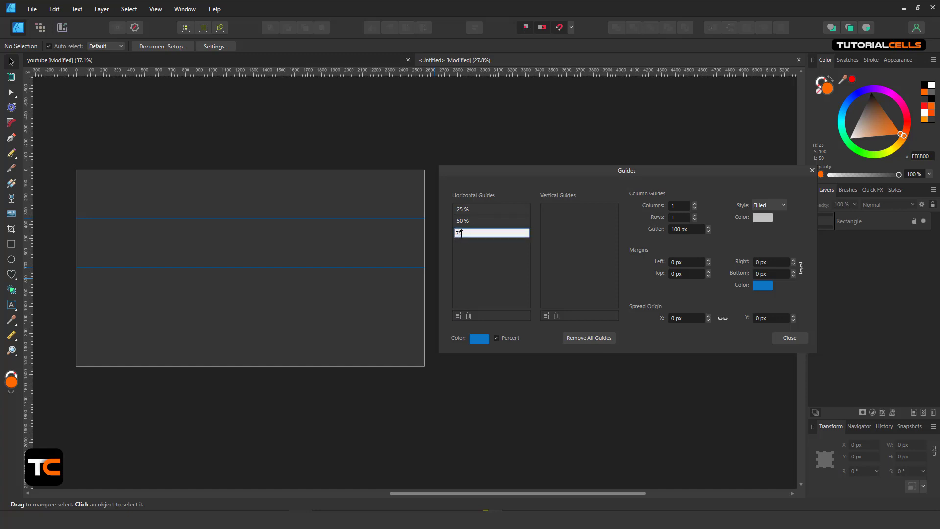
pyautogui.press('Return')
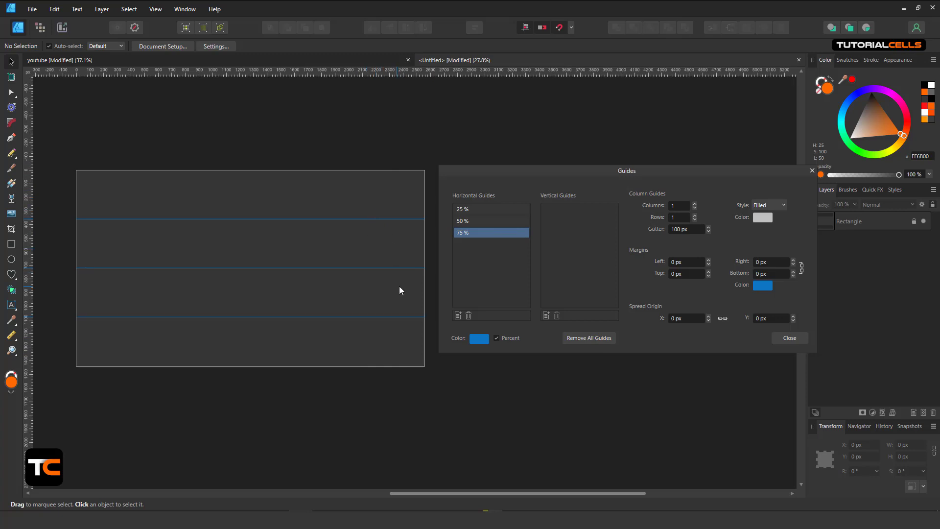
pyautogui.click(545, 314)
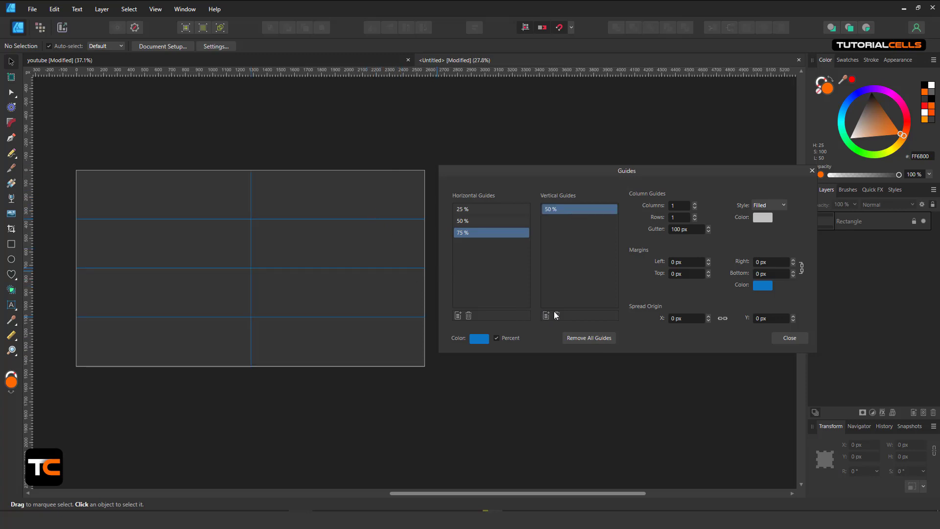
# Remove all guides and set yellow column guides: 3 columns, 3 rows, 20 px gutter
pyautogui.click(577, 338)
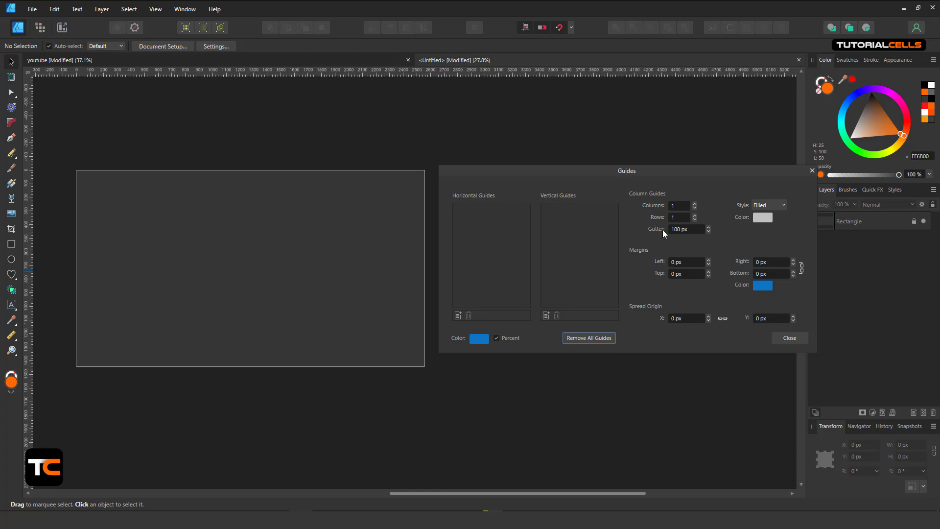
pyautogui.click(694, 203)
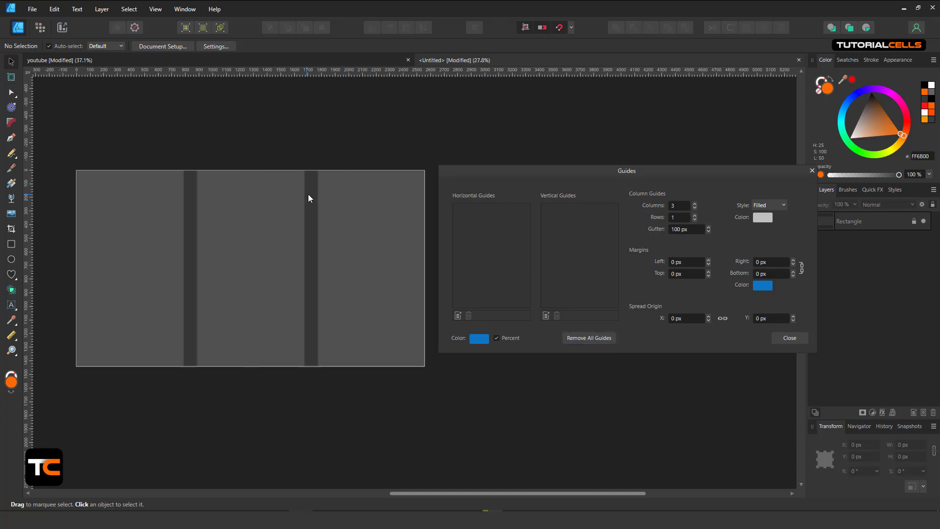
pyautogui.click(756, 222)
pyautogui.click(744, 277)
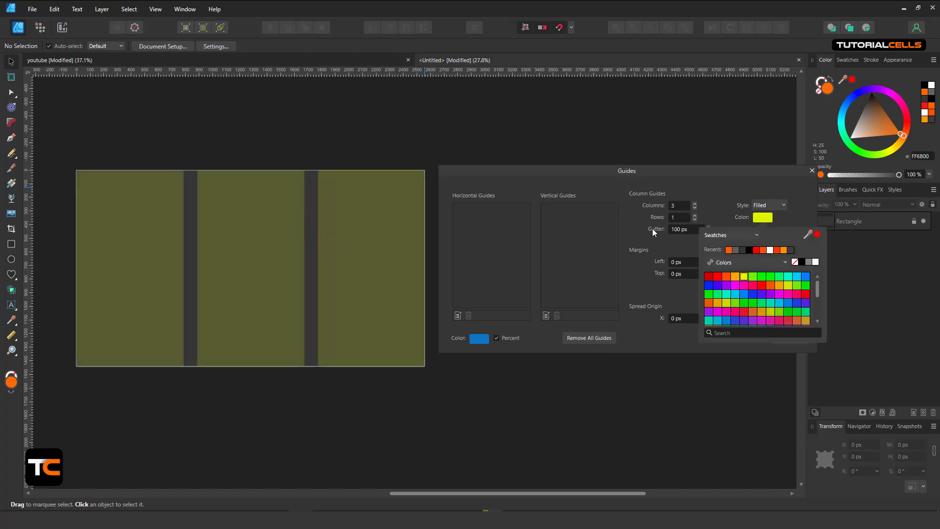
pyautogui.click(698, 229)
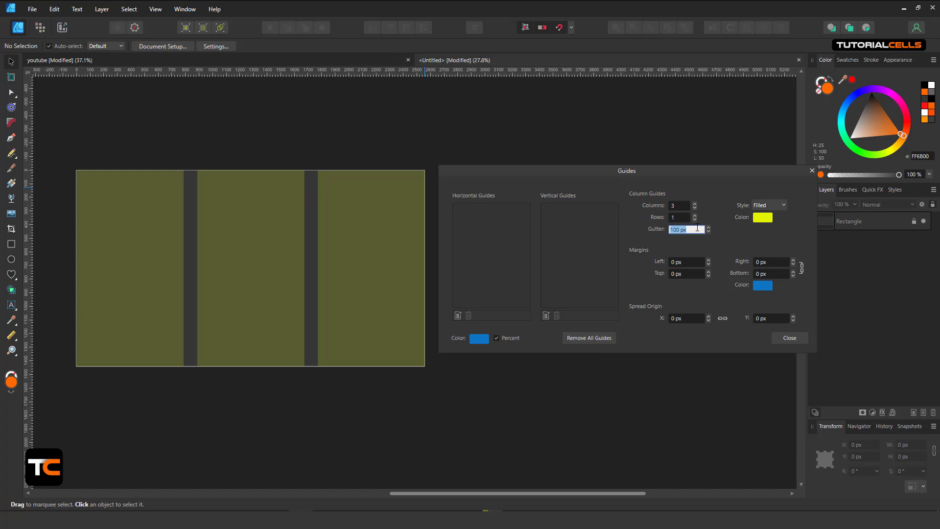
pyautogui.write('20')
pyautogui.press('Return')
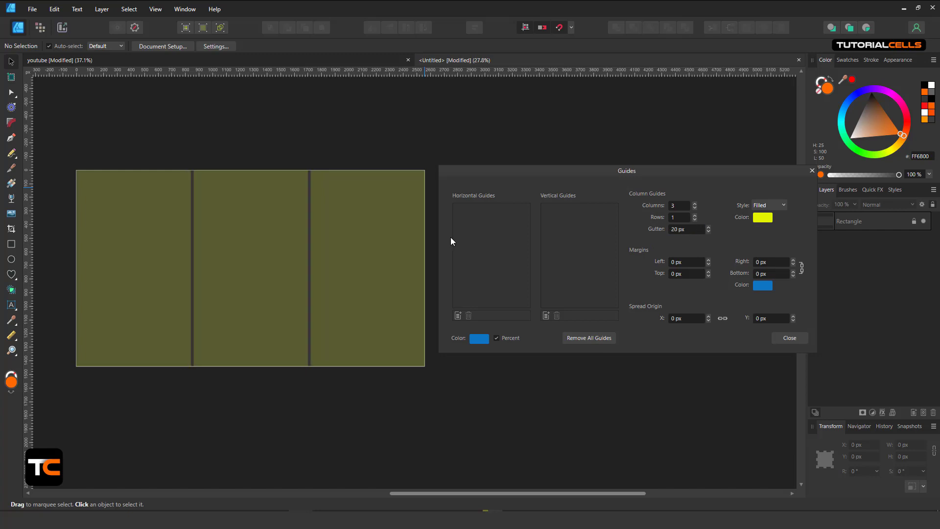
pyautogui.scroll(1, 326, 227)
pyautogui.scroll(4, 316, 224)
pyautogui.scroll(-2, 306, 223)
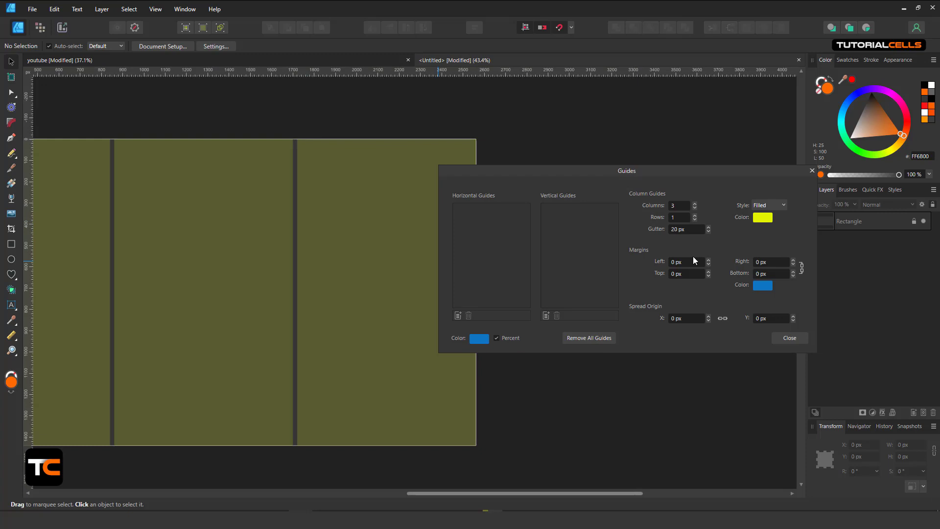
pyautogui.click(695, 214)
pyautogui.click(694, 214)
pyautogui.scroll(-2, 280, 220)
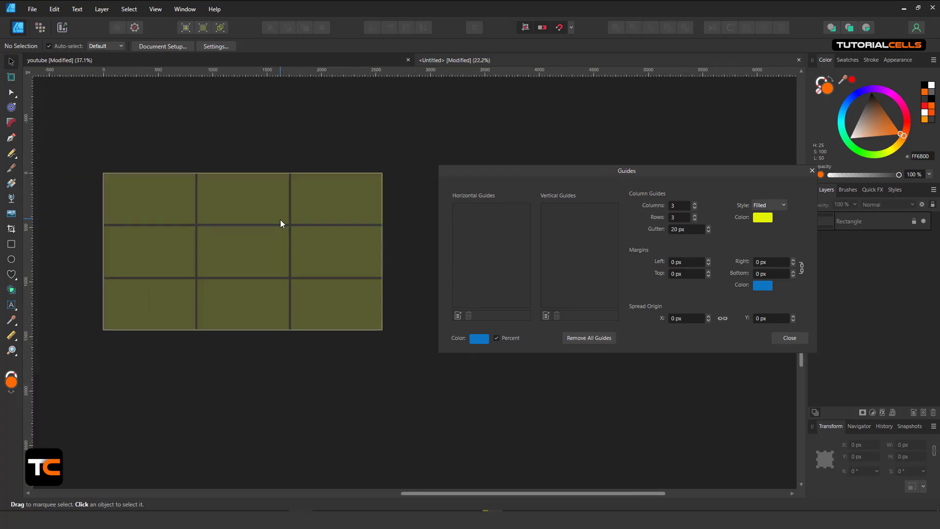
pyautogui.scroll(1, 245, 214)
# Draw an orange test rectangle filling the top-middle grid cell
pyautogui.click(11, 244)
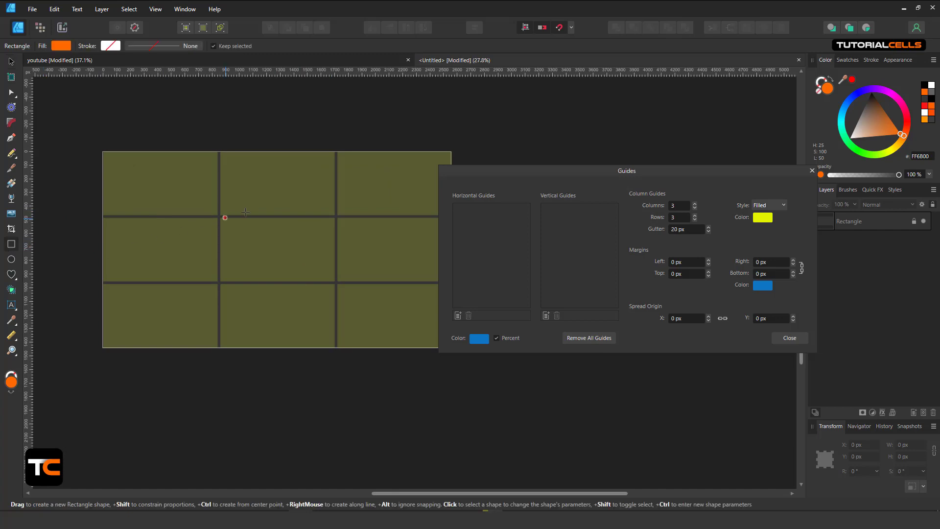
pyautogui.scroll(3, 219, 158)
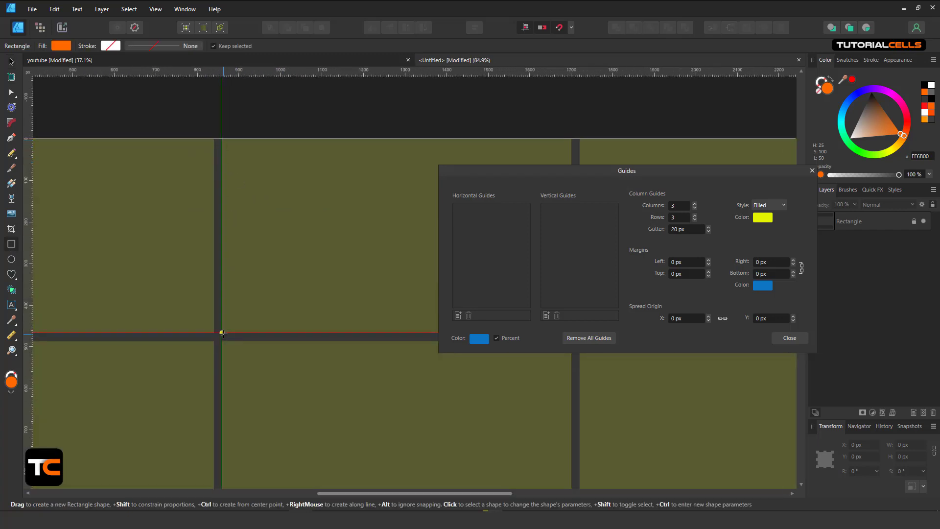
pyautogui.moveTo(221, 333); pyautogui.dragTo(572, 139)
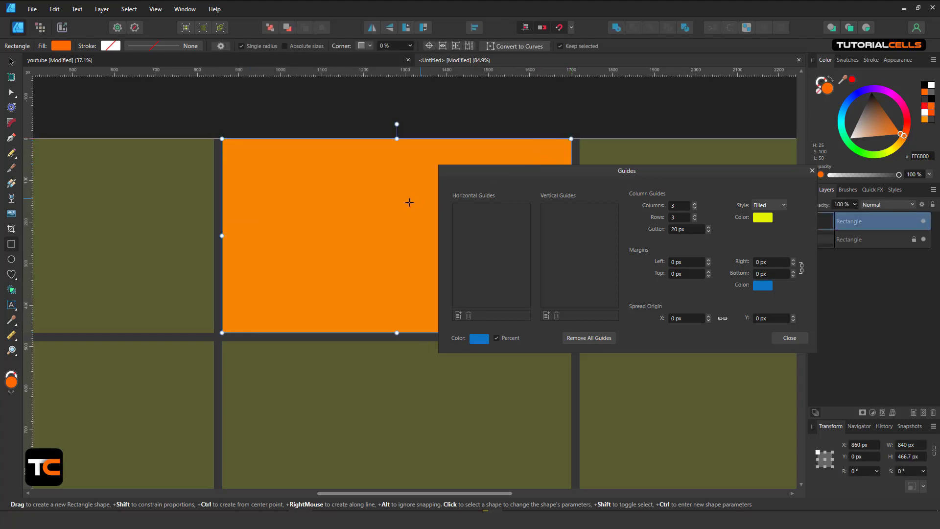
pyautogui.scroll(-2, 372, 210)
pyautogui.scroll(1, 372, 210)
pyautogui.scroll(1, 371, 209)
pyautogui.click(11, 61)
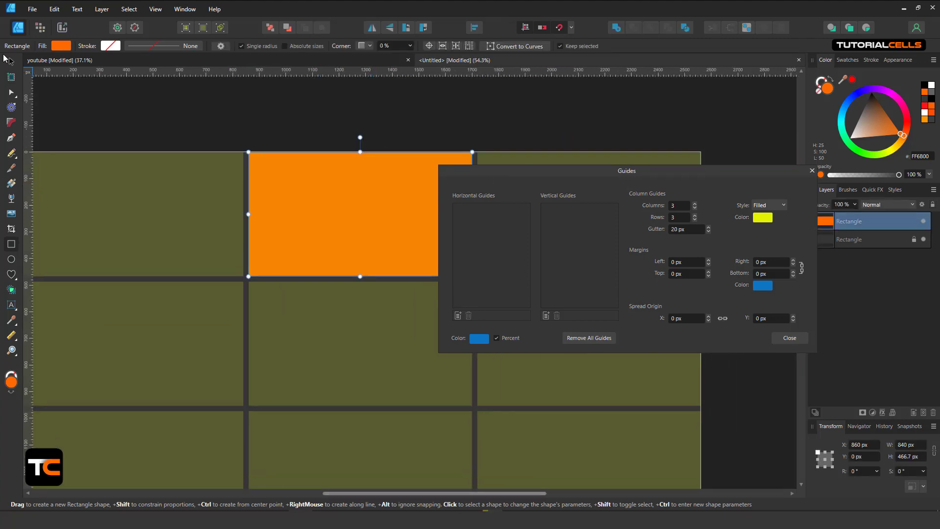
# Delete the test rectangle and change the gutter to 10 px, then 50 px
pyautogui.press('Delete')
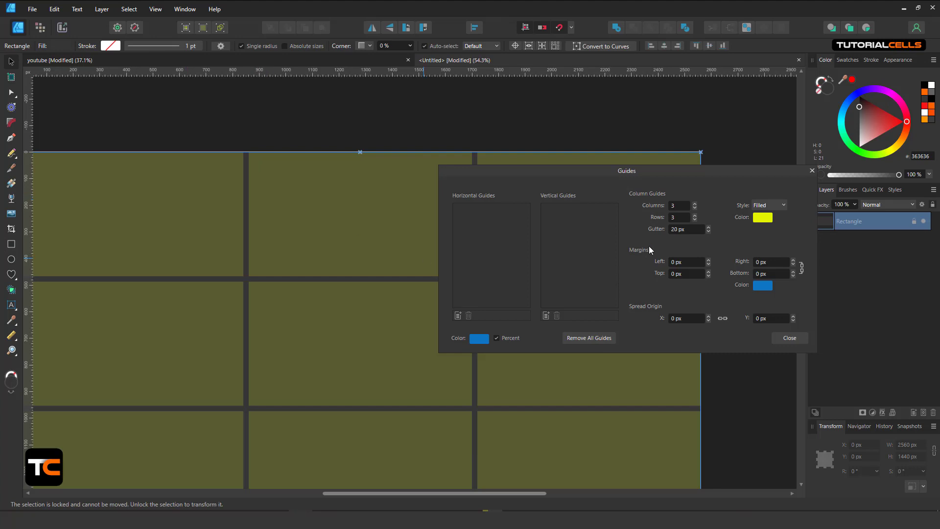
pyautogui.scroll(2, 293, 235)
pyautogui.scroll(2, 226, 265)
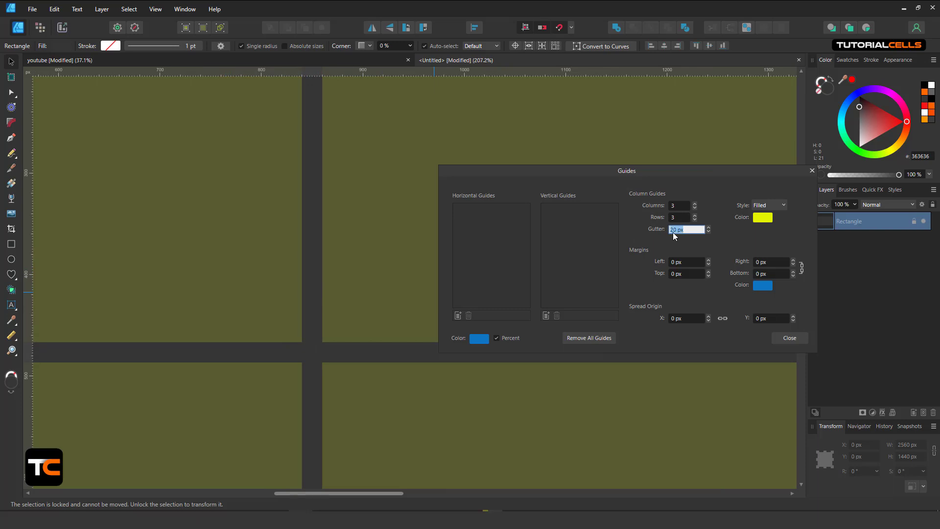
pyautogui.write('10')
pyautogui.press('Return')
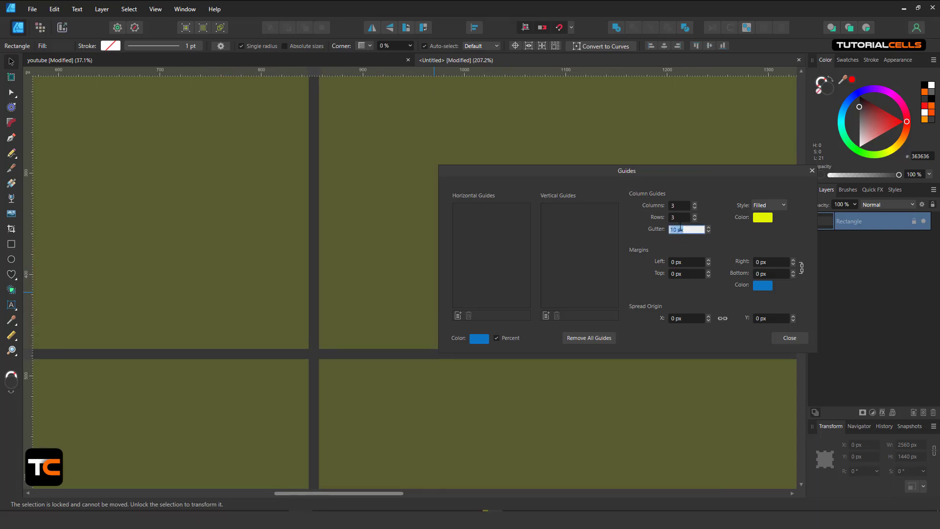
pyautogui.write('50')
pyautogui.press('Return')
pyautogui.scroll(-5, 440, 247)
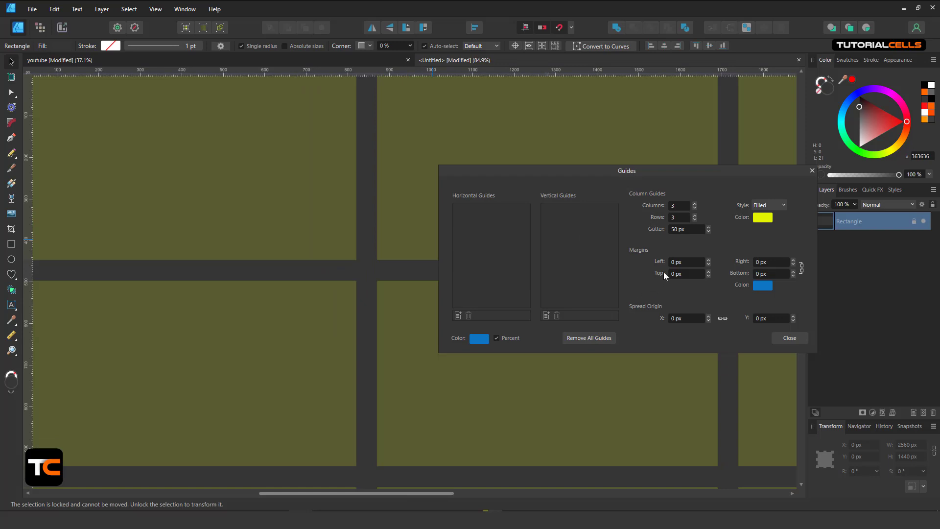
# Switch column guides to Outline style and draw a small square at a guide intersection
pyautogui.click(776, 205)
pyautogui.click(763, 221)
pyautogui.scroll(-5, 358, 250)
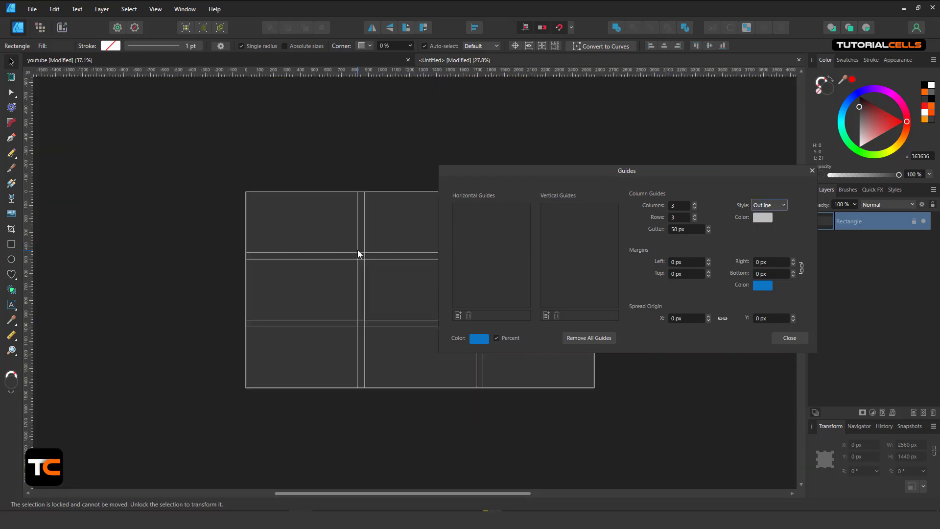
pyautogui.scroll(-1, 309, 246)
pyautogui.scroll(5, 327, 255)
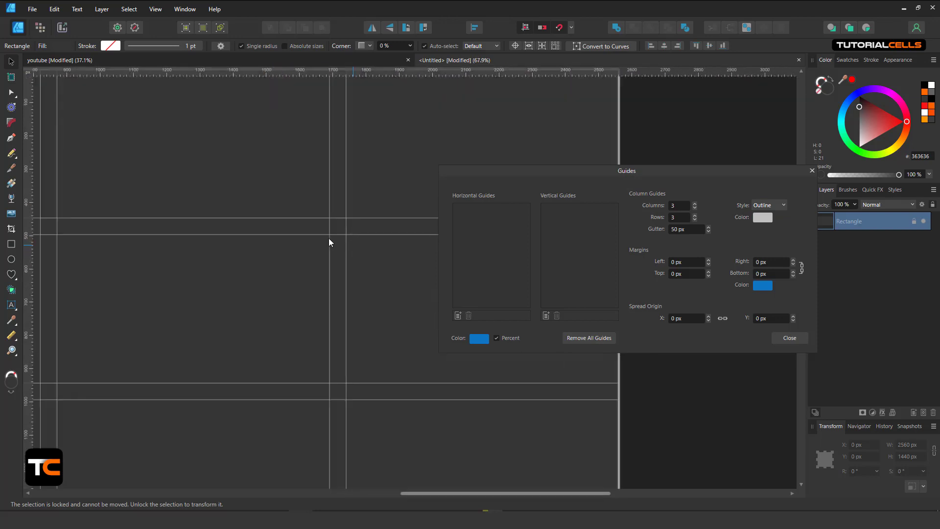
pyautogui.scroll(4, 329, 242)
pyautogui.click(11, 243)
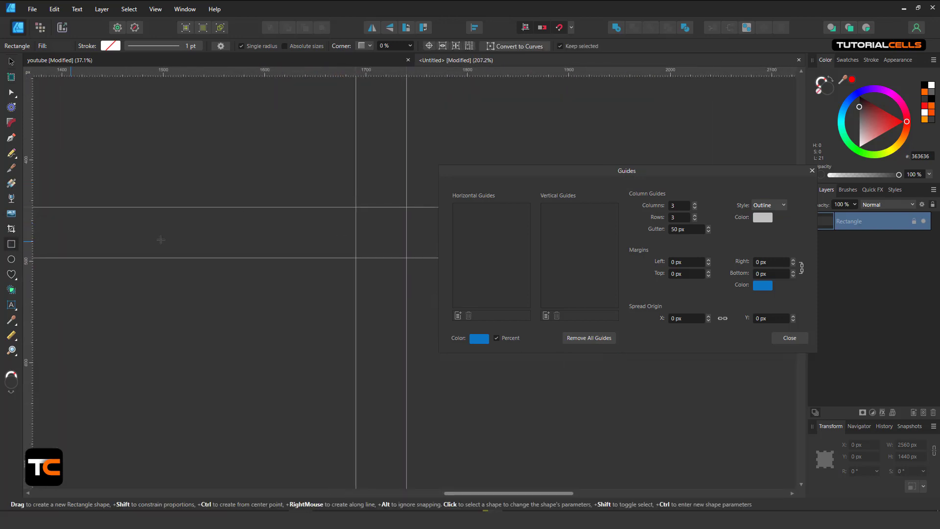
pyautogui.moveTo(356, 208); pyautogui.dragTo(406, 258)
pyautogui.scroll(-4, 385, 258)
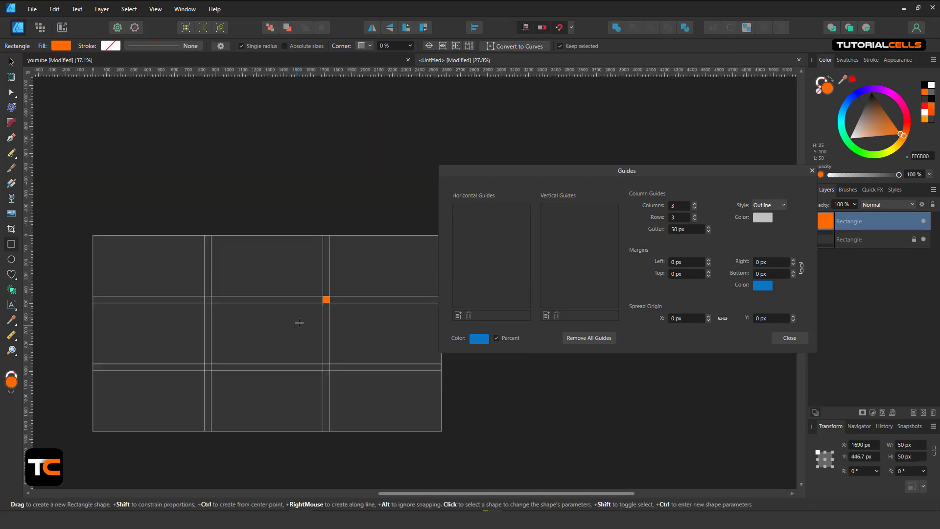
pyautogui.scroll(-4, 316, 323)
# Reduce the guide grid to 1 row and 1 column, then select the Move Tool
pyautogui.moveTo(325, 298); pyautogui.dragTo(387, 261)
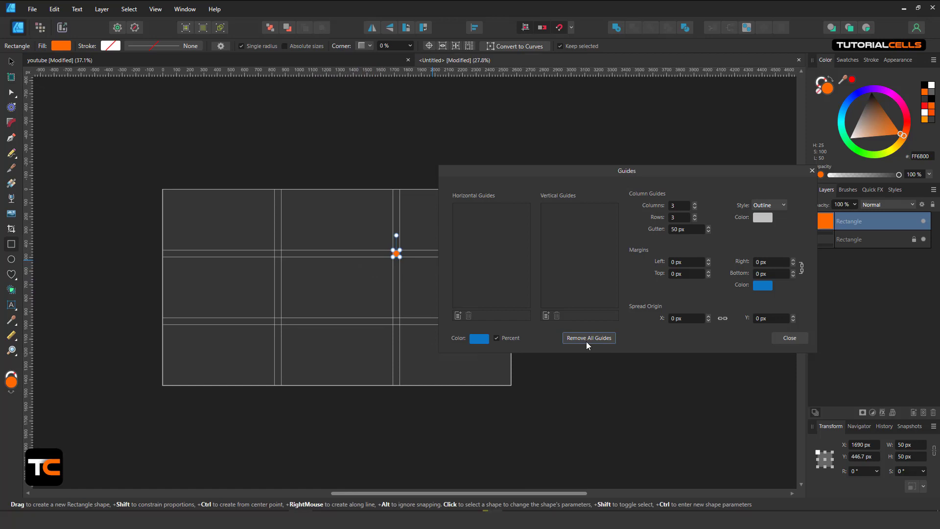
pyautogui.click(695, 220)
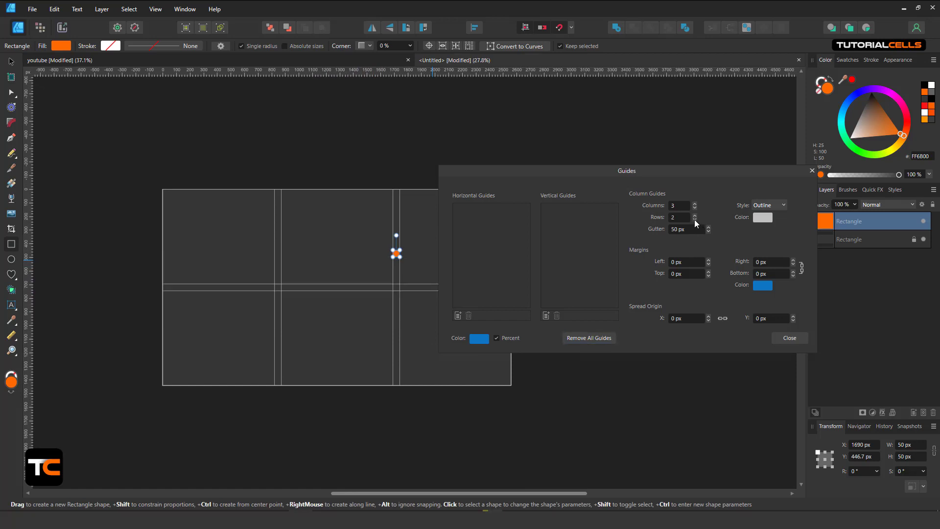
pyautogui.click(695, 209)
pyautogui.click(694, 209)
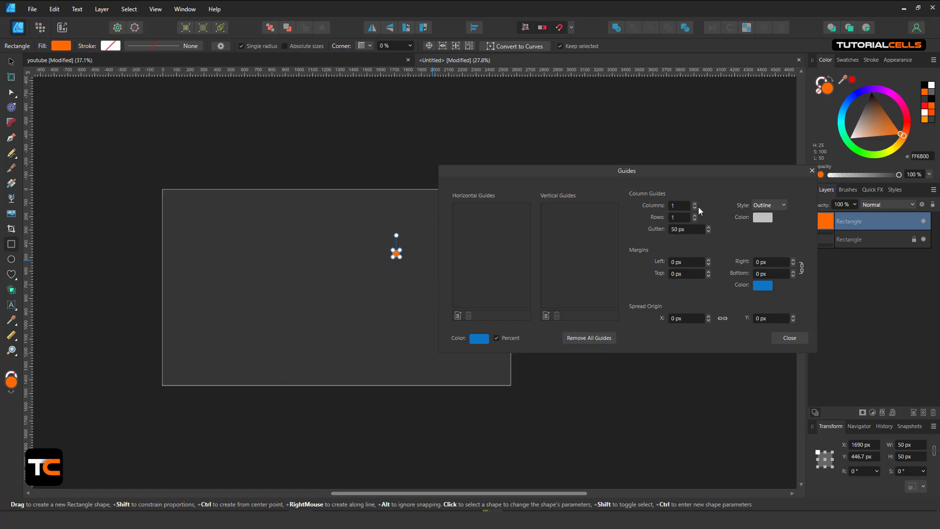
pyautogui.click(12, 62)
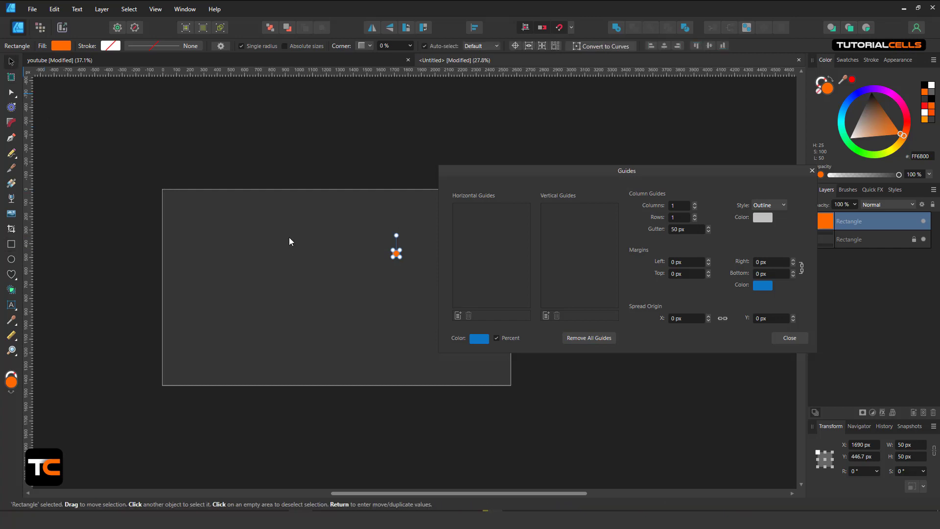
# Delete the orange square and set all four linked margins to 50 px
pyautogui.press('Delete')
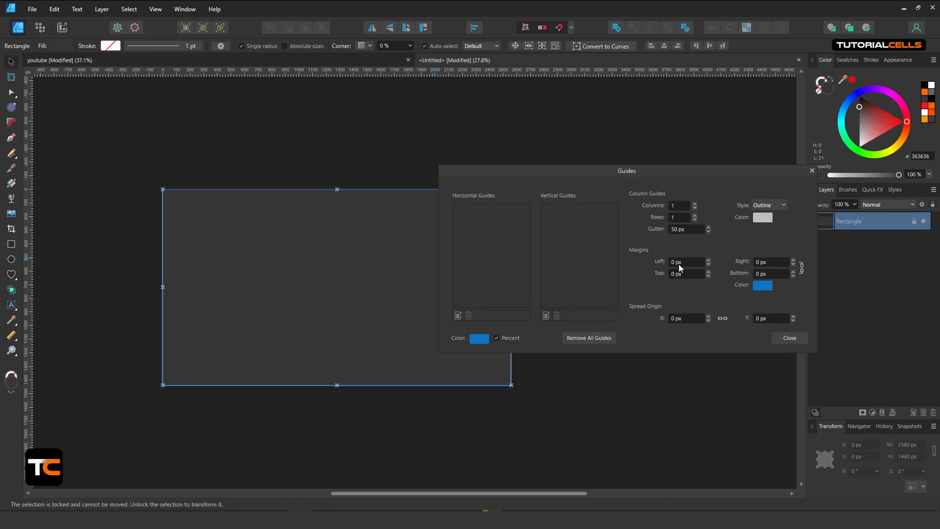
pyautogui.click(709, 260)
pyautogui.click(709, 260)
pyautogui.click(690, 262)
pyautogui.write('50')
pyautogui.press('Return')
pyautogui.scroll(1, 250, 247)
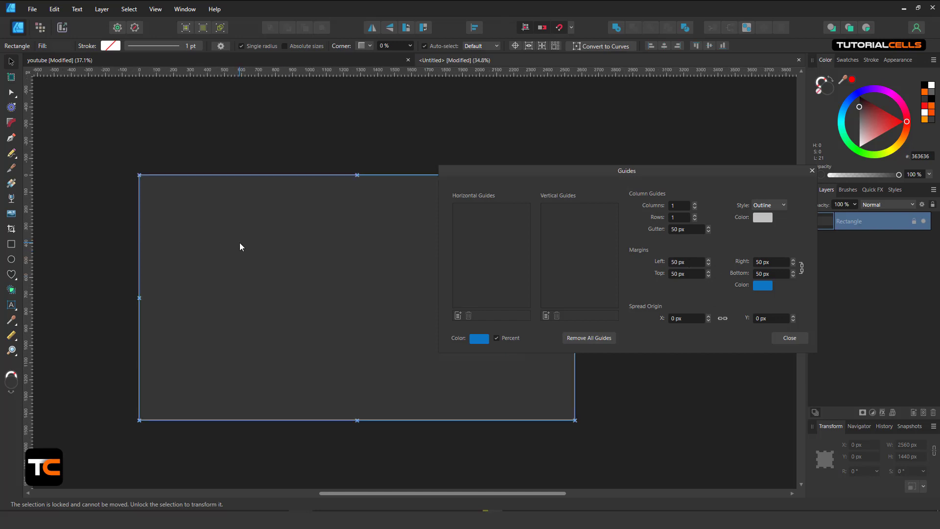
# Turn on View > Show Margins, then reset all margins to 0 px
pyautogui.click(155, 8)
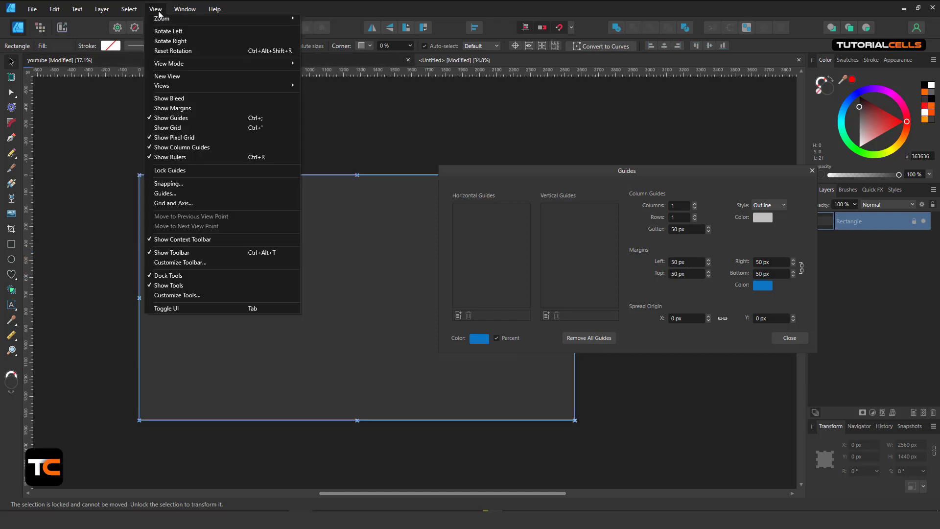
pyautogui.click(189, 107)
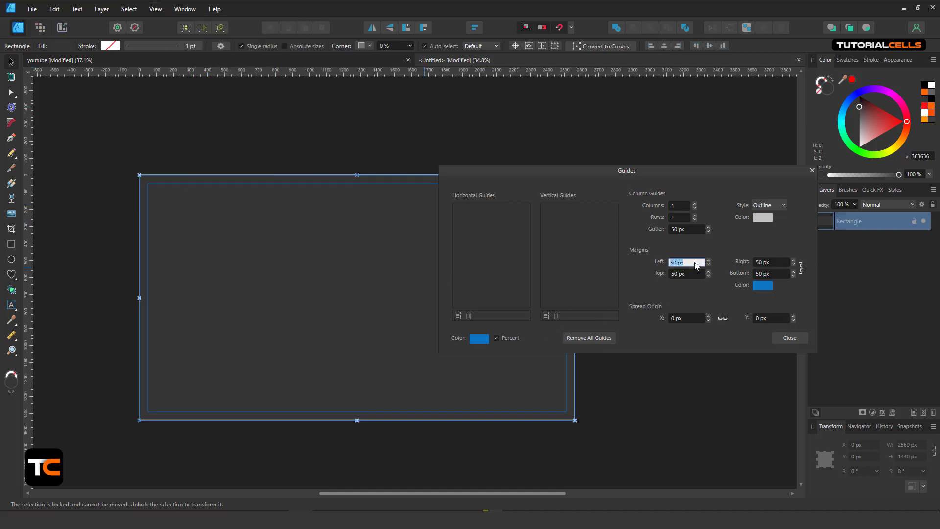
pyautogui.write('0')
pyautogui.press('Return')
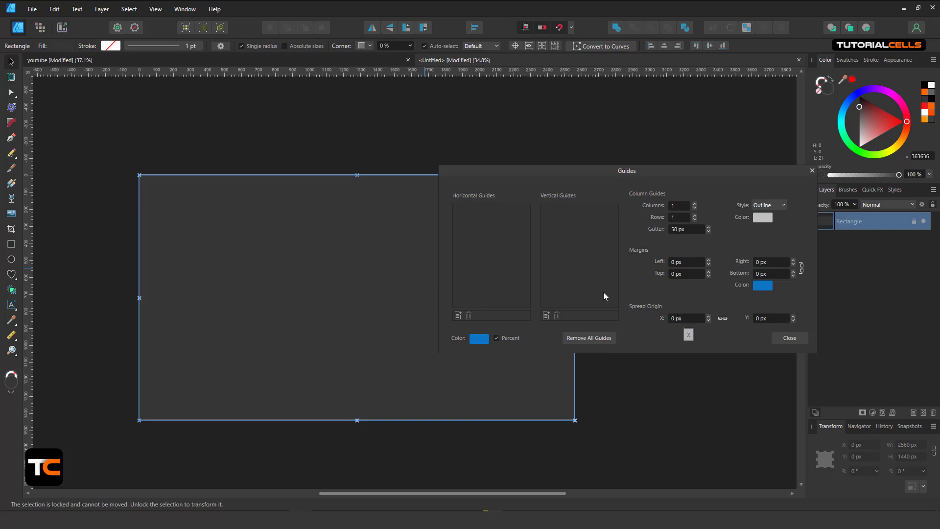
pyautogui.scroll(6, 51, 75)
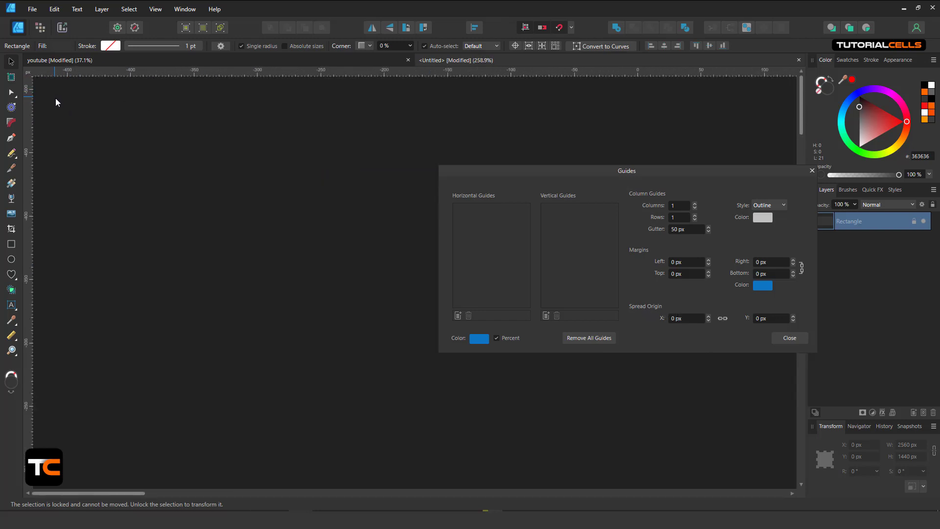
pyautogui.scroll(1, 56, 102)
pyautogui.scroll(1, 58, 103)
pyautogui.scroll(1, 58, 103)
pyautogui.scroll(1, 61, 107)
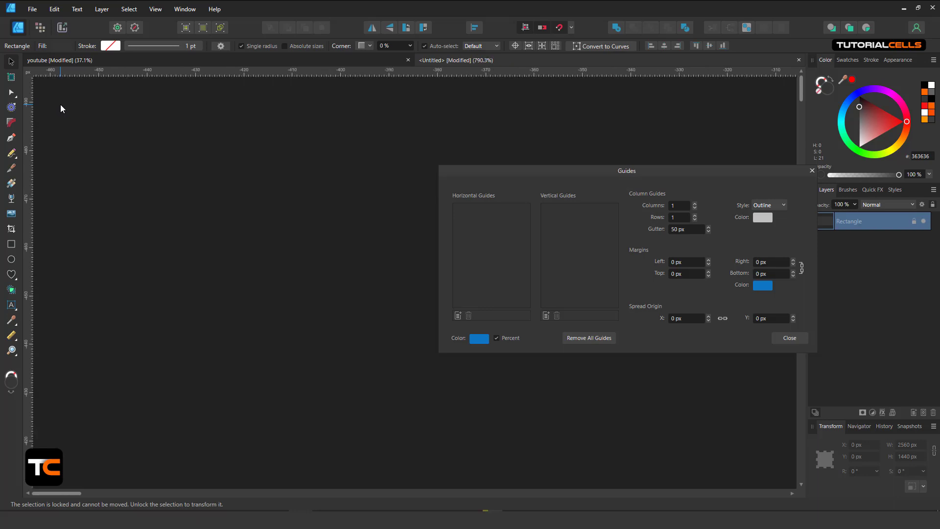
pyautogui.scroll(-2, 60, 108)
pyautogui.scroll(-2, 107, 128)
pyautogui.scroll(-1, 107, 127)
pyautogui.scroll(-2, 123, 125)
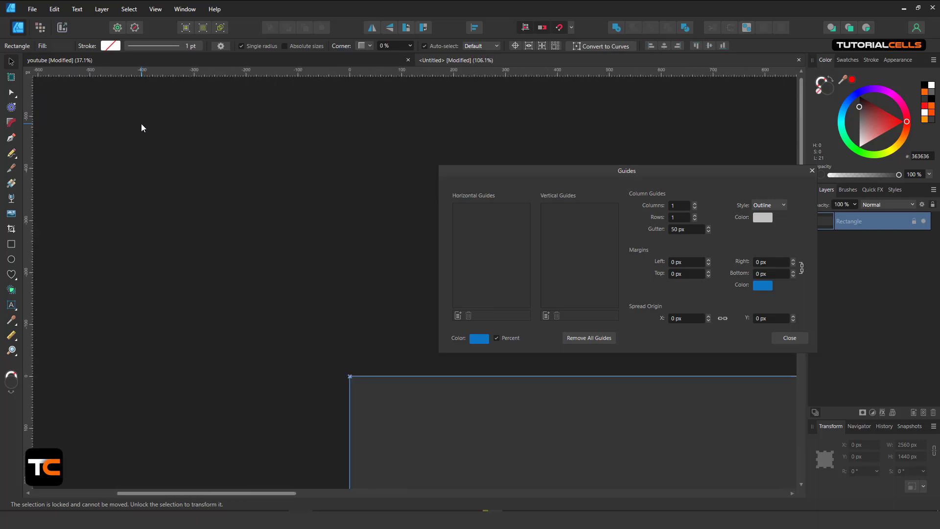
pyautogui.scroll(-2, 302, 106)
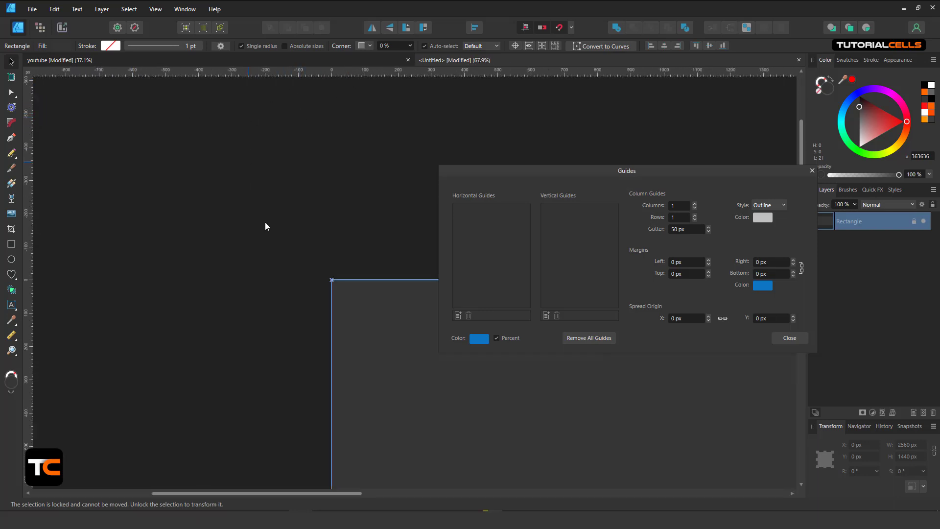
# Inspect the rectangle's top-left corner, keep Spread Origin X at 0 px, and close Guides
pyautogui.moveTo(364, 315); pyautogui.dragTo(96, 162)
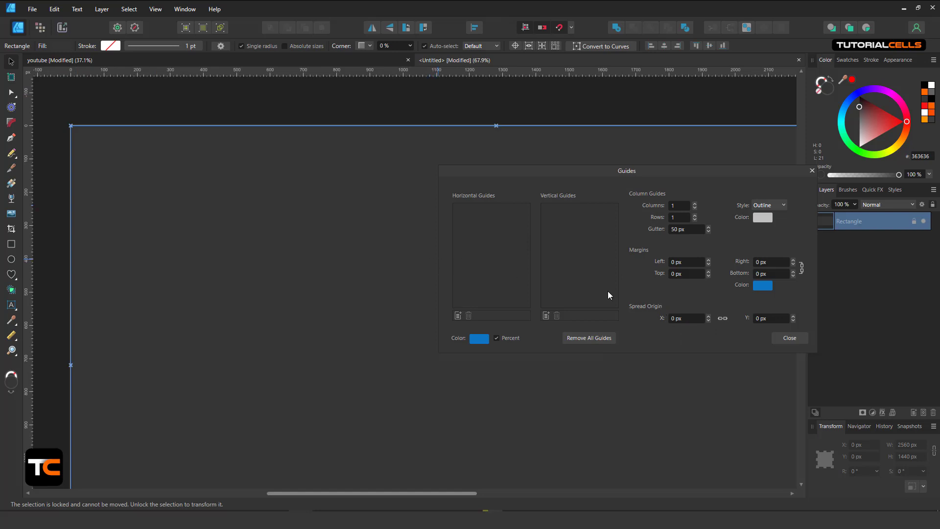
pyautogui.click(691, 318)
pyautogui.click(780, 338)
pyautogui.scroll(-4, 385, 300)
# Recentre the rectangle and uncheck View > Show Rulers
pyautogui.moveTo(431, 313); pyautogui.dragTo(413, 232)
pyautogui.scroll(2, 414, 232)
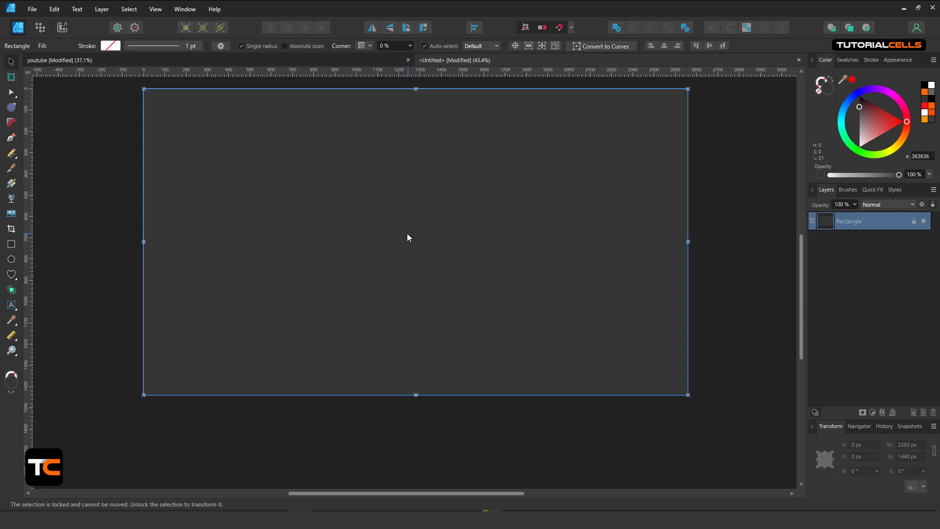
pyautogui.click(150, 9)
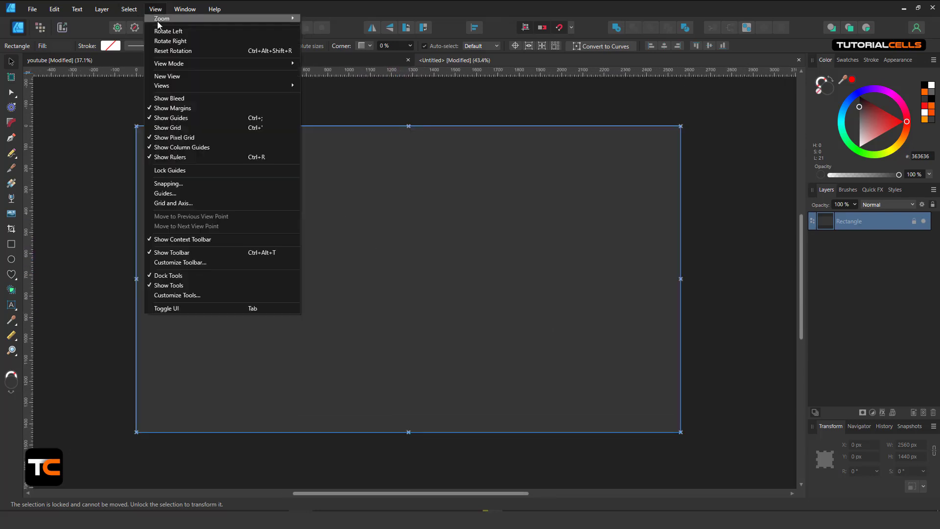
pyautogui.click(196, 160)
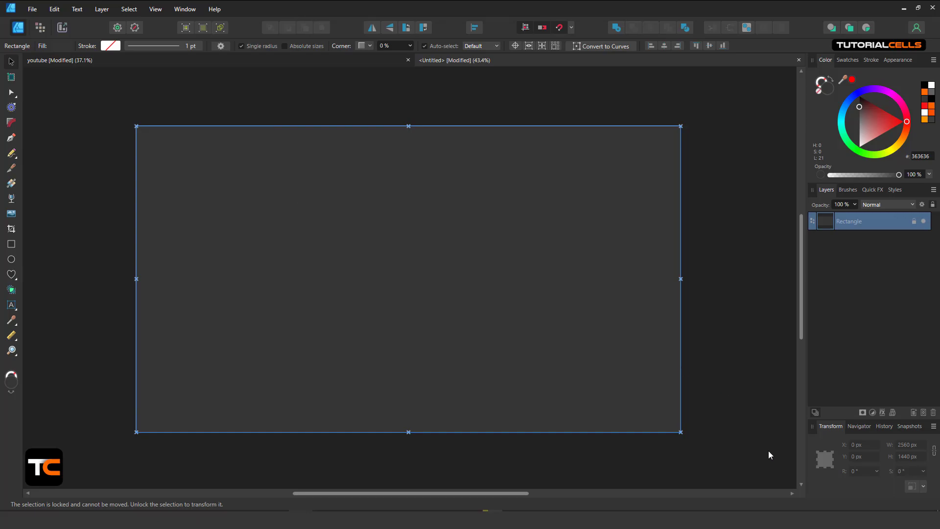